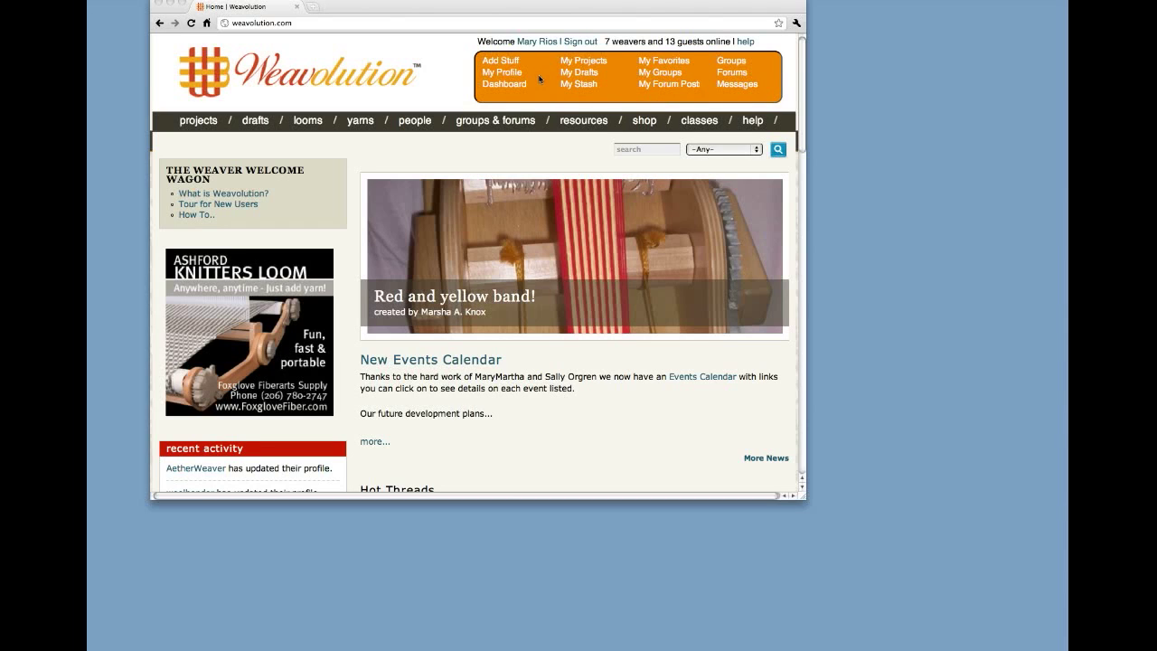
# Start a new private message and address it to the signed-in member's own name from the recipient suggestions
pyautogui.click(732, 87)
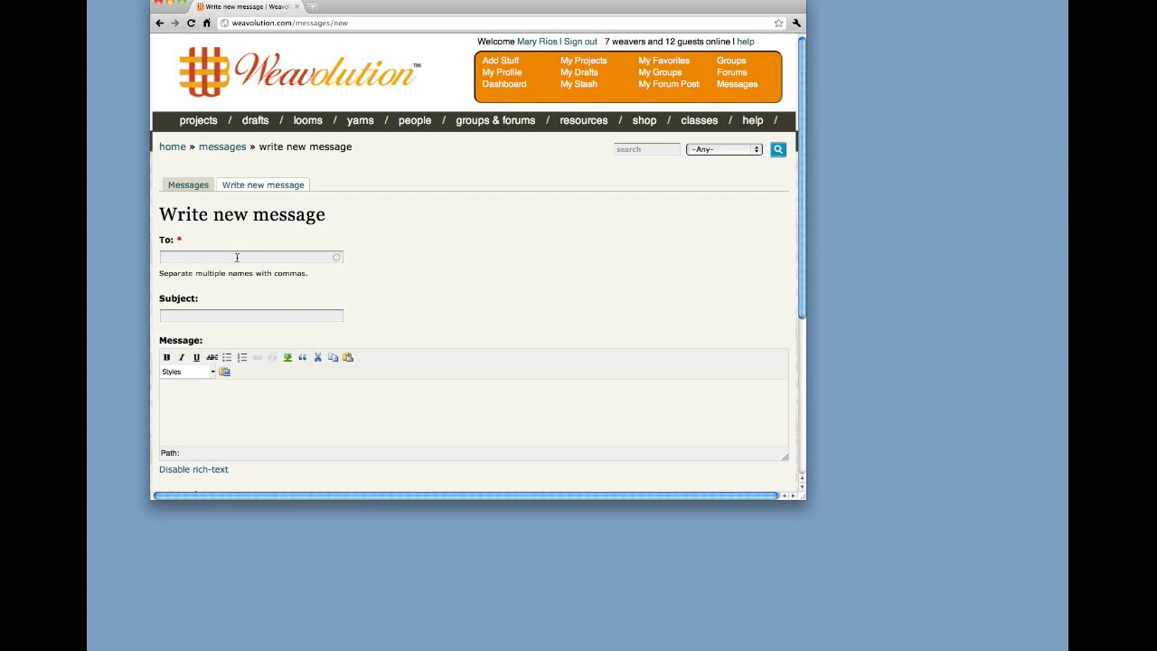
pyautogui.click(235, 256)
pyautogui.click(190, 389)
pyautogui.click(215, 258)
pyautogui.write('mary')
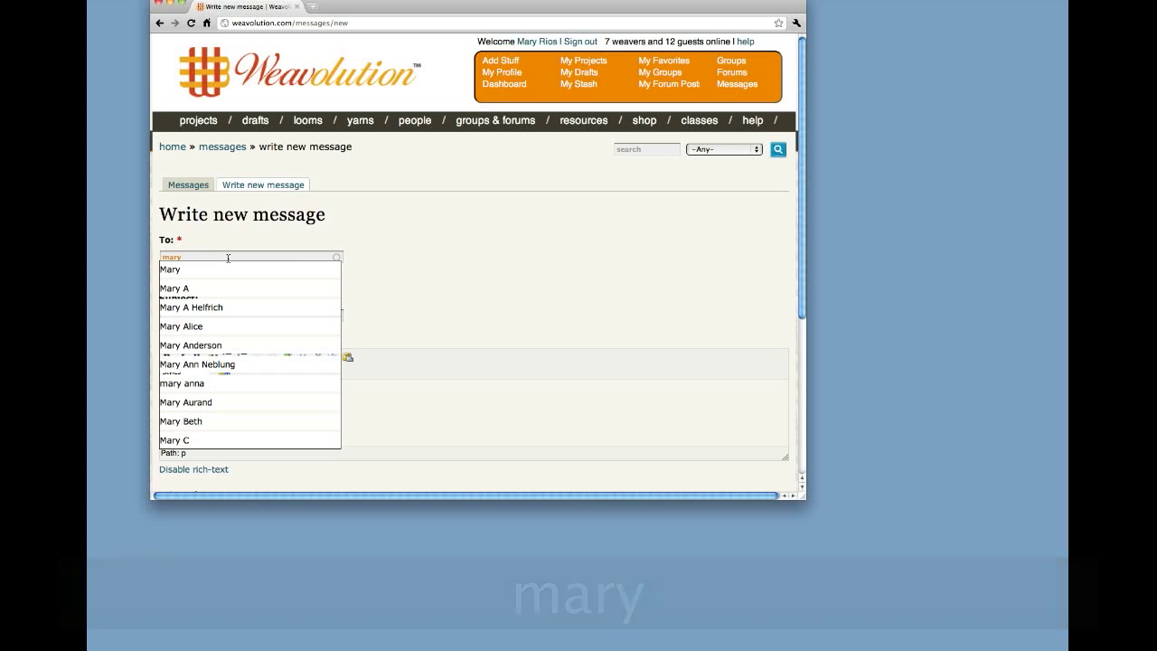
pyautogui.write(' r')
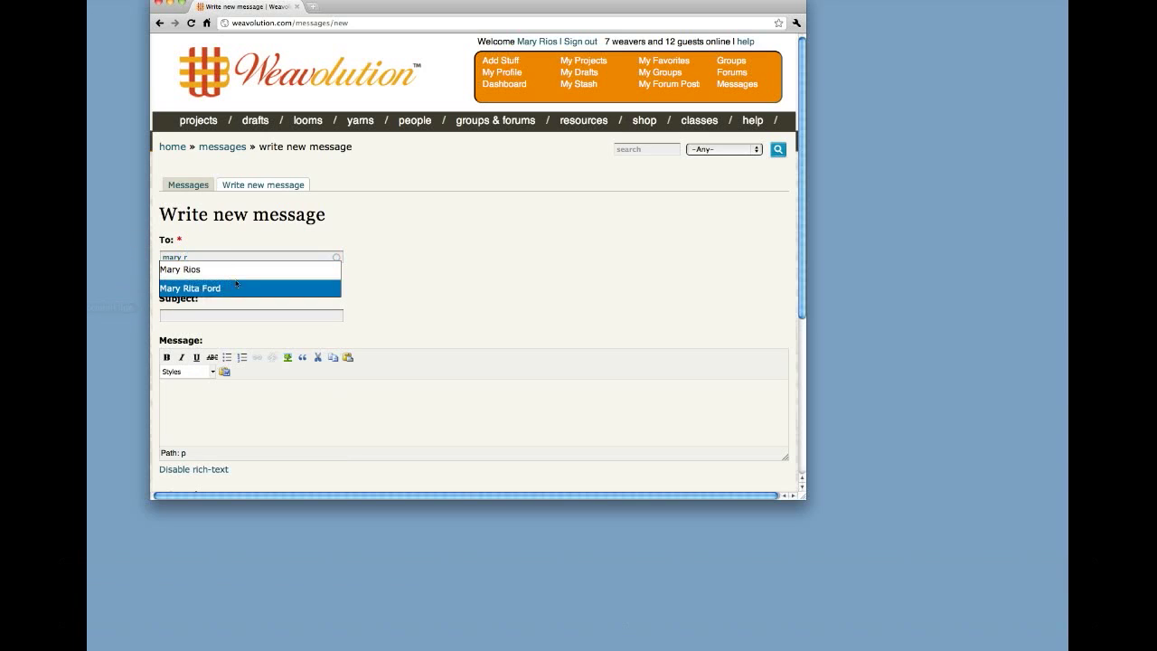
pyautogui.click(189, 270)
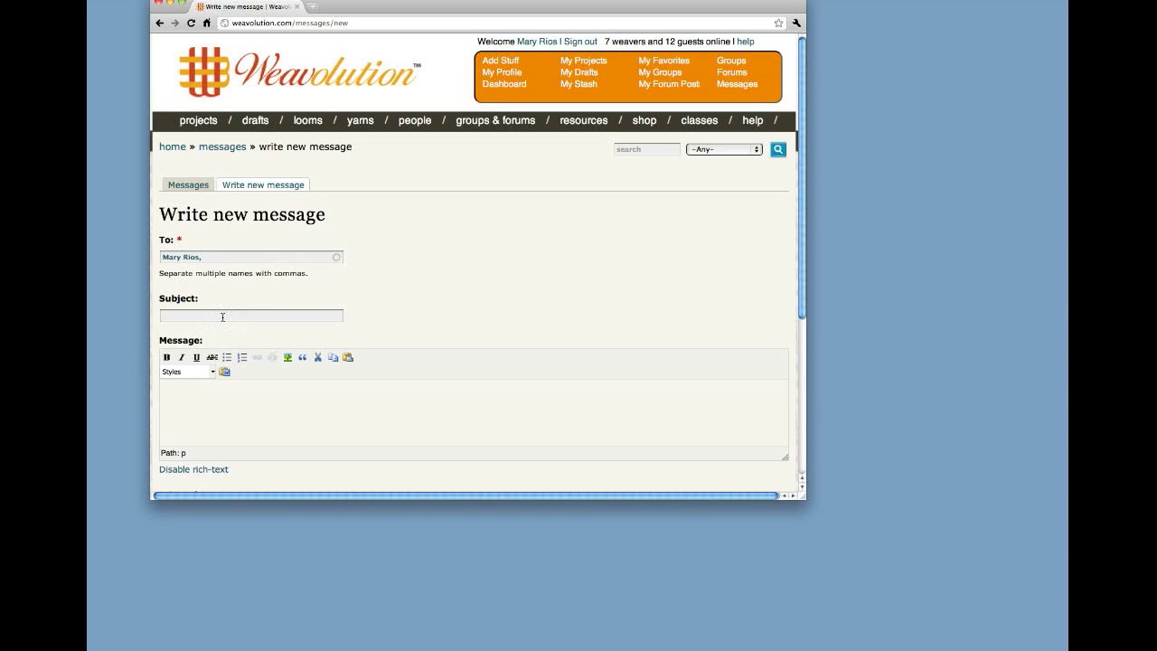
# Enter the subject "Creating a message" and the message text "Type my message here."
pyautogui.write('Cr')
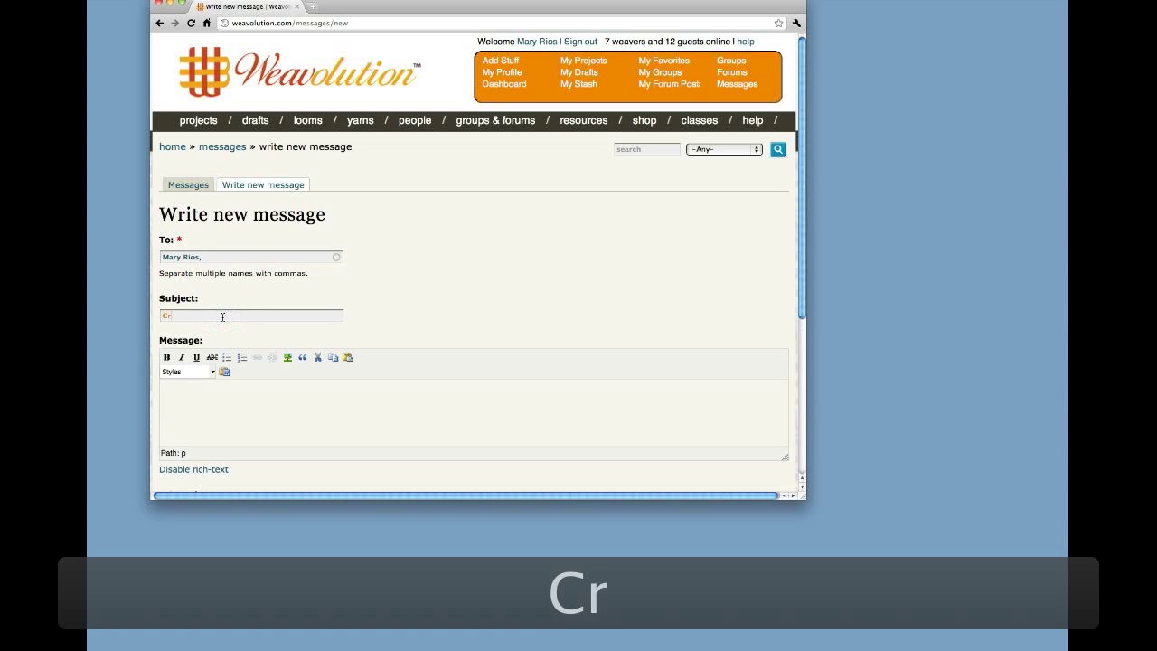
pyautogui.write('eating a message')
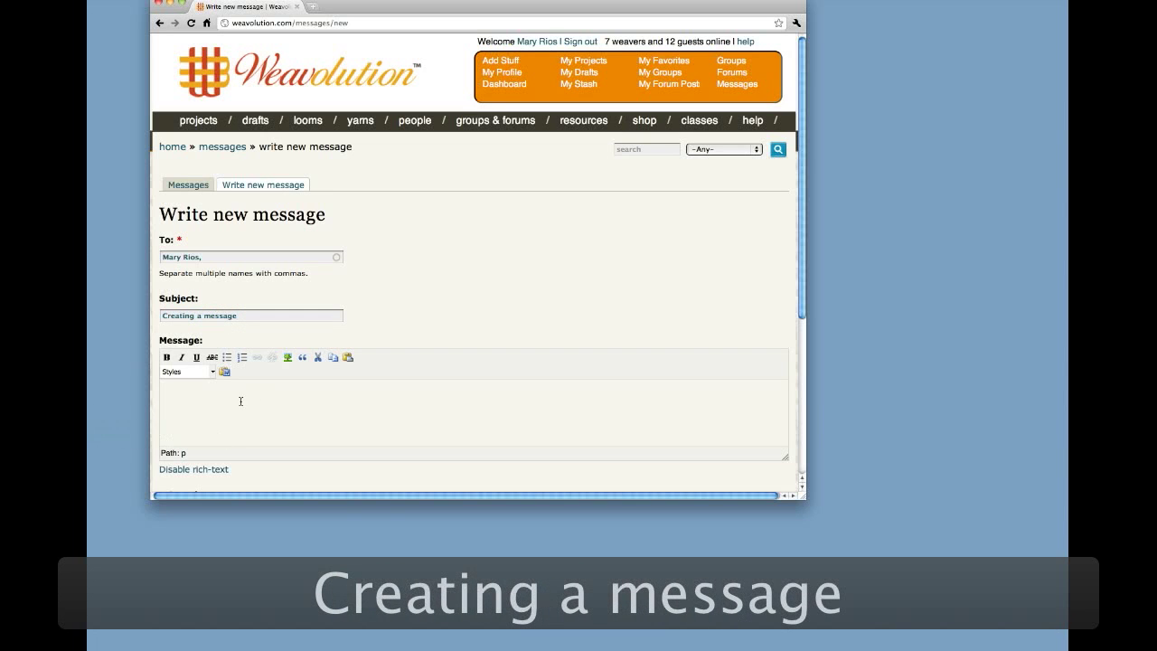
pyautogui.click(209, 398)
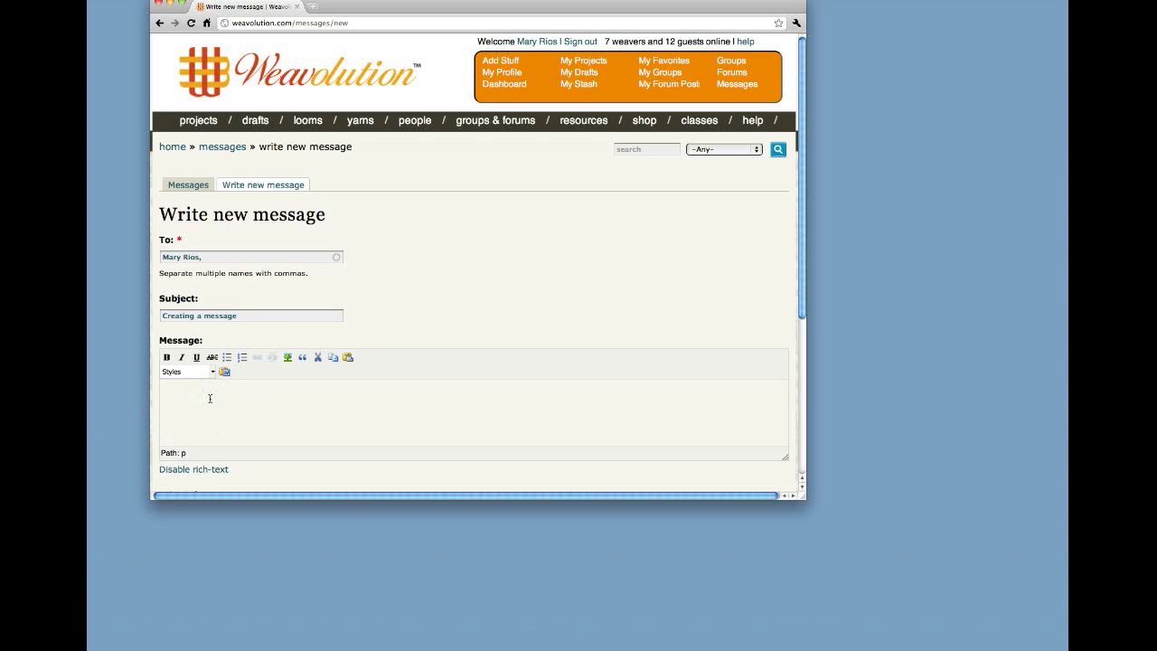
pyautogui.write('Type my')
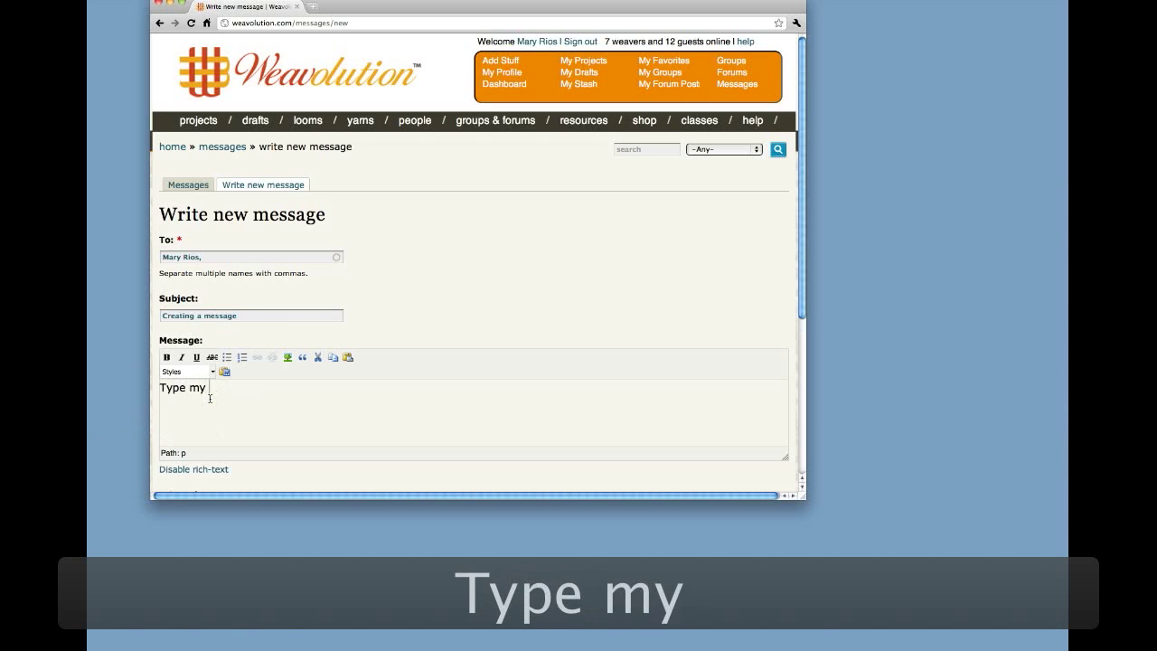
pyautogui.write(' message here.')
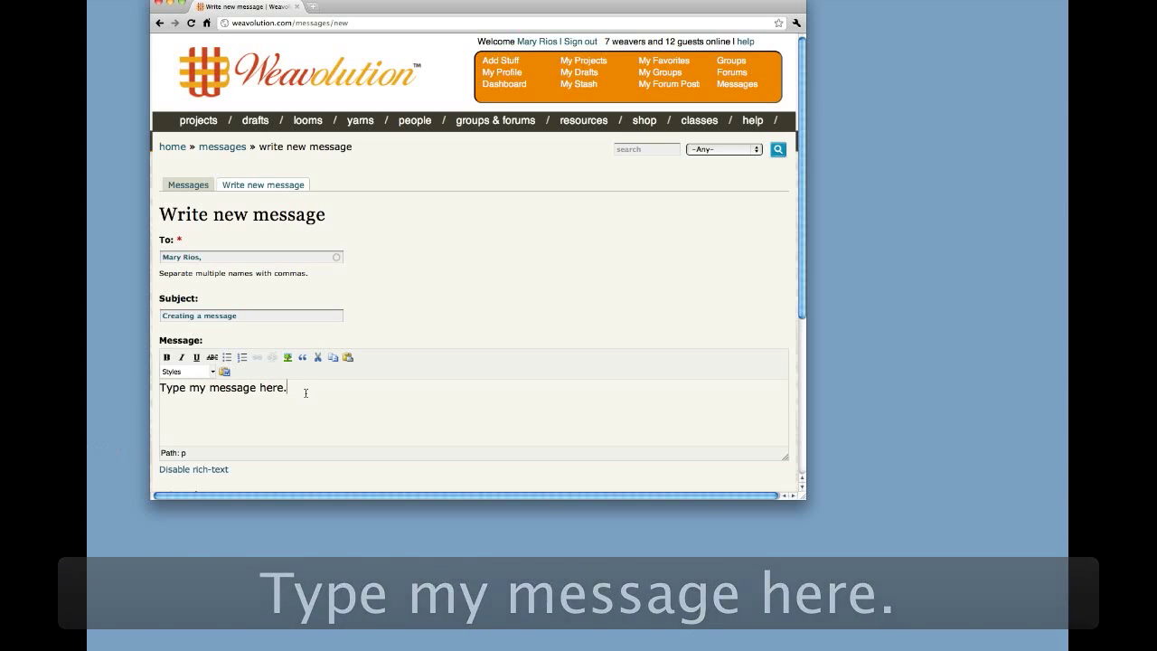
# Format the whole line of message text as bold, italic and underlined
pyautogui.moveTo(306, 390); pyautogui.dragTo(151, 387)
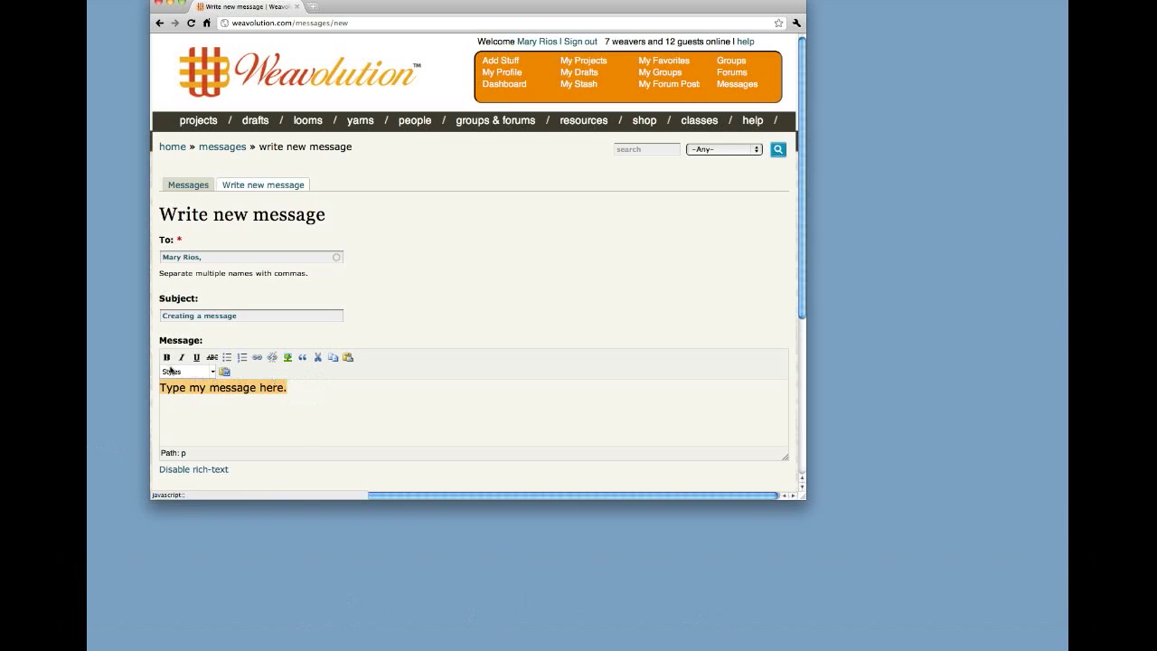
pyautogui.click(167, 357)
pyautogui.click(181, 357)
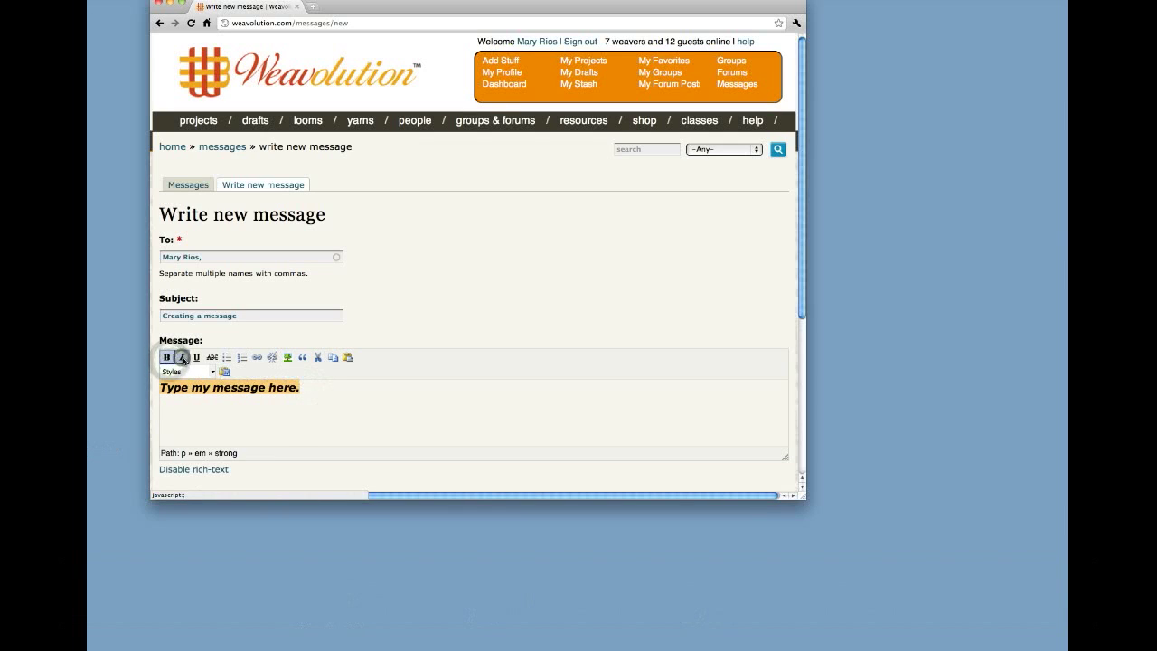
pyautogui.click(196, 357)
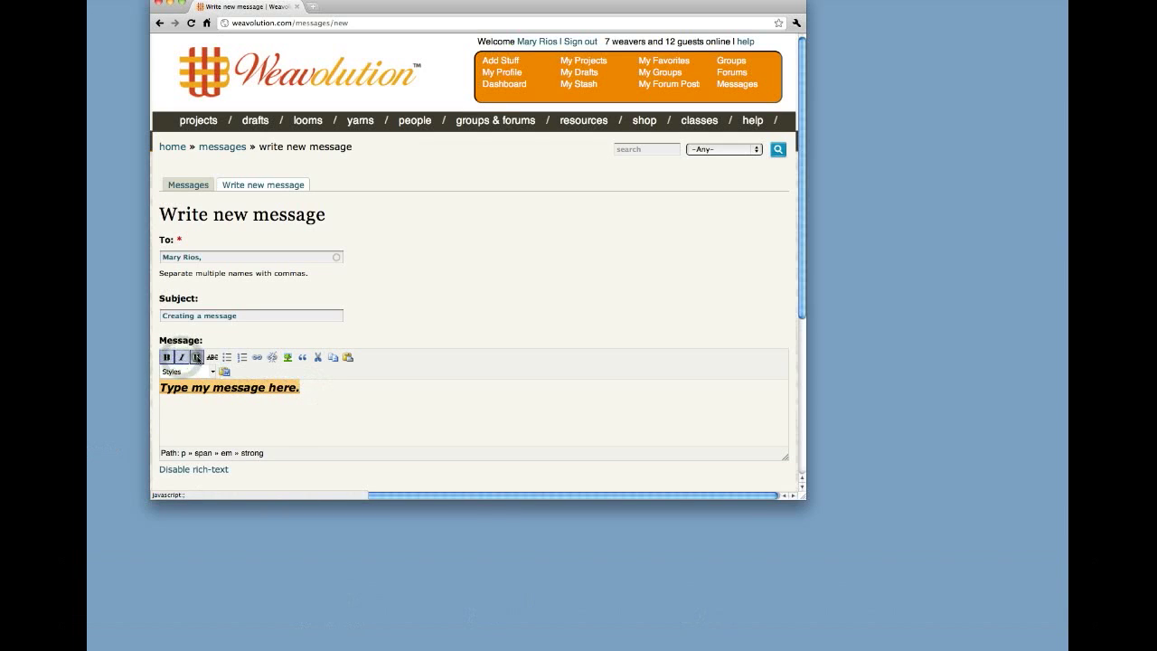
pyautogui.click(372, 394)
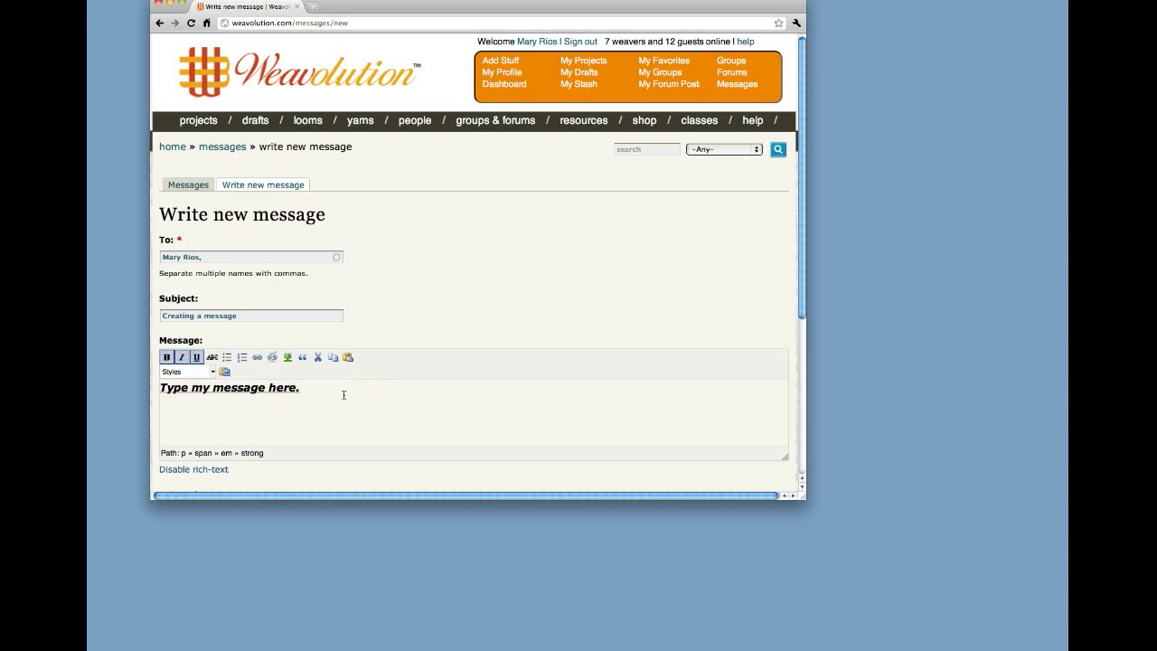
# Remove the underline, italic and bold formatting from the line of message text
pyautogui.tripleClick(332, 394)
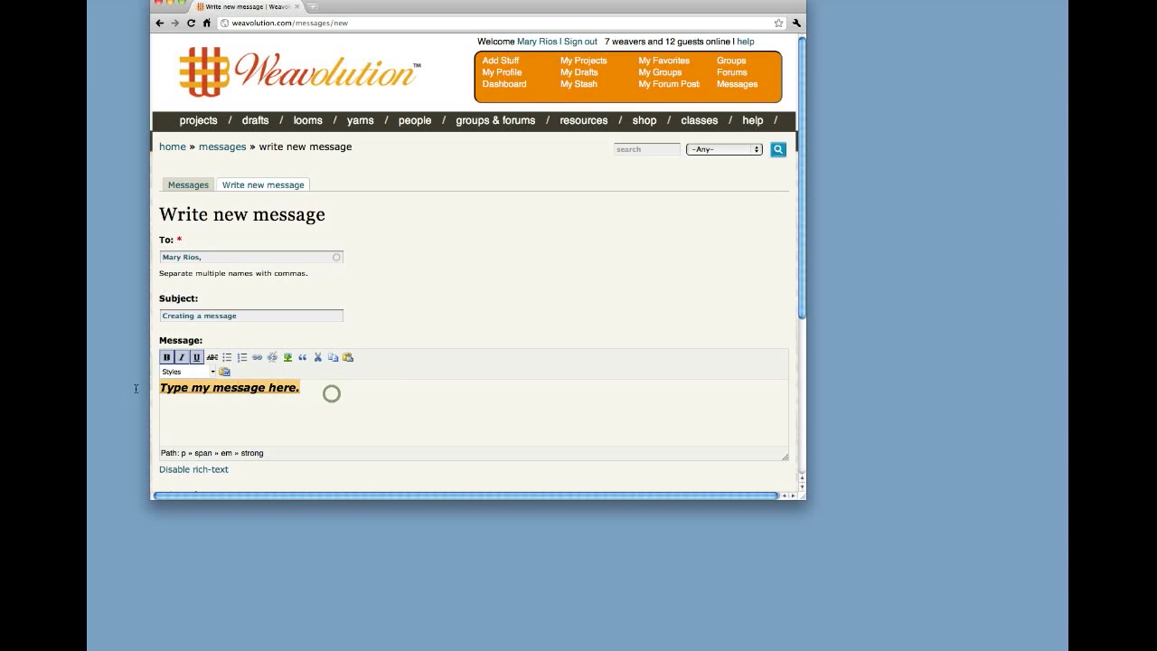
pyautogui.click(196, 357)
pyautogui.click(181, 357)
pyautogui.click(167, 357)
pyautogui.click(296, 424)
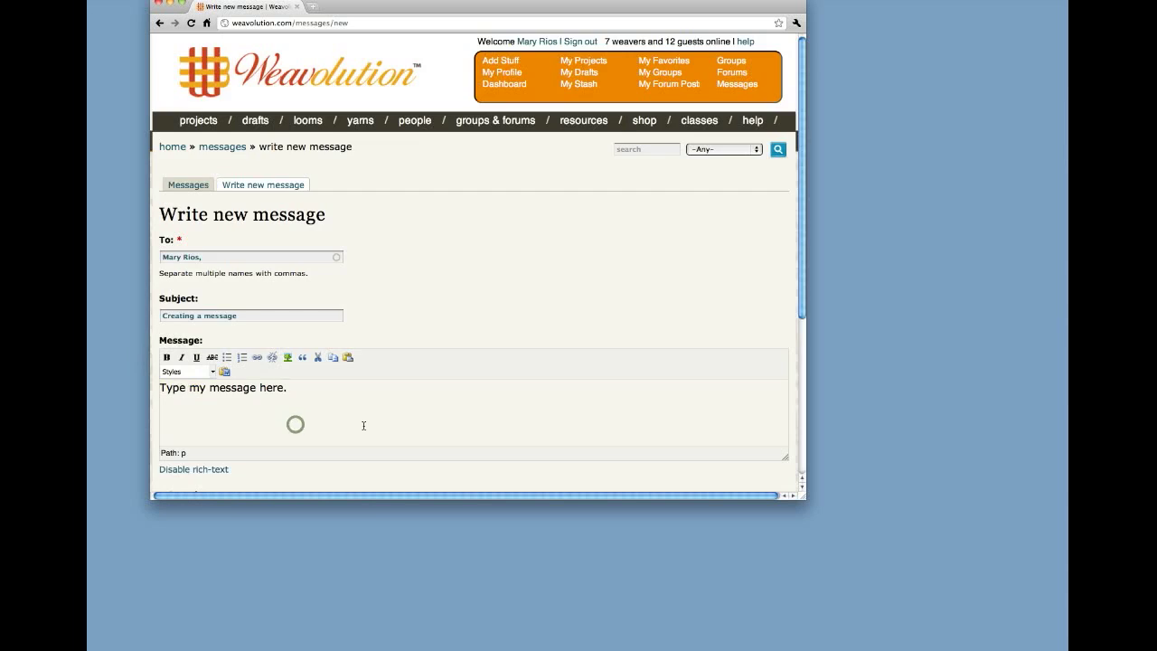
# Send the message and view the recipient's profile from the sent confirmation
pyautogui.scroll(-3, 363, 425)
pyautogui.click(271, 362)
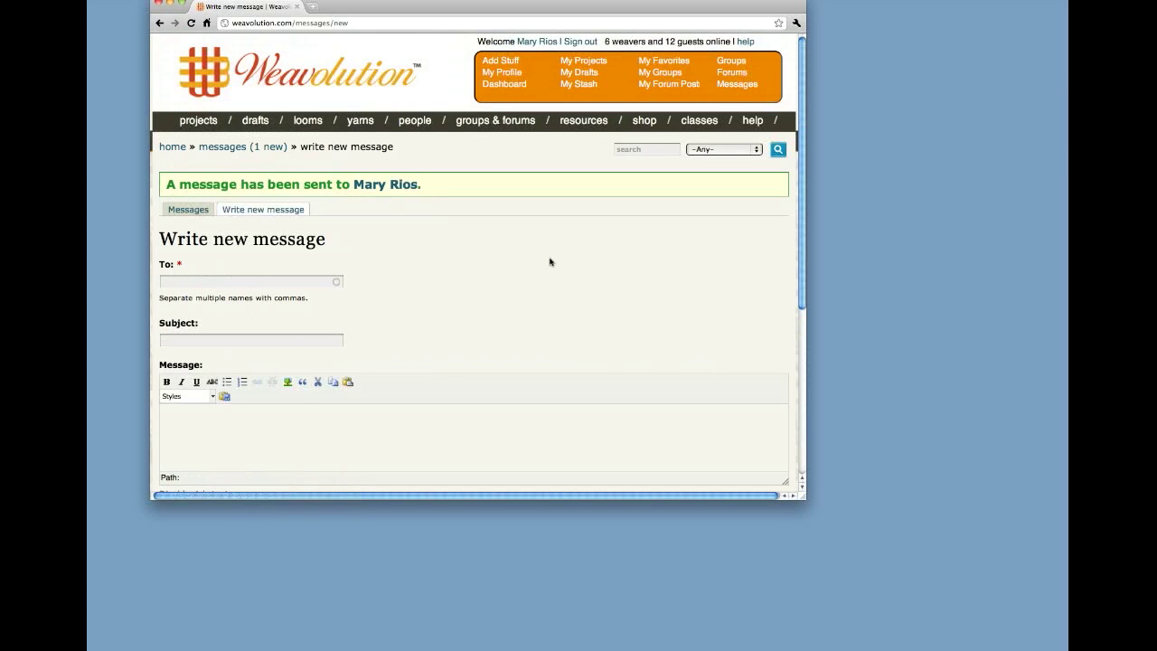
pyautogui.click(371, 187)
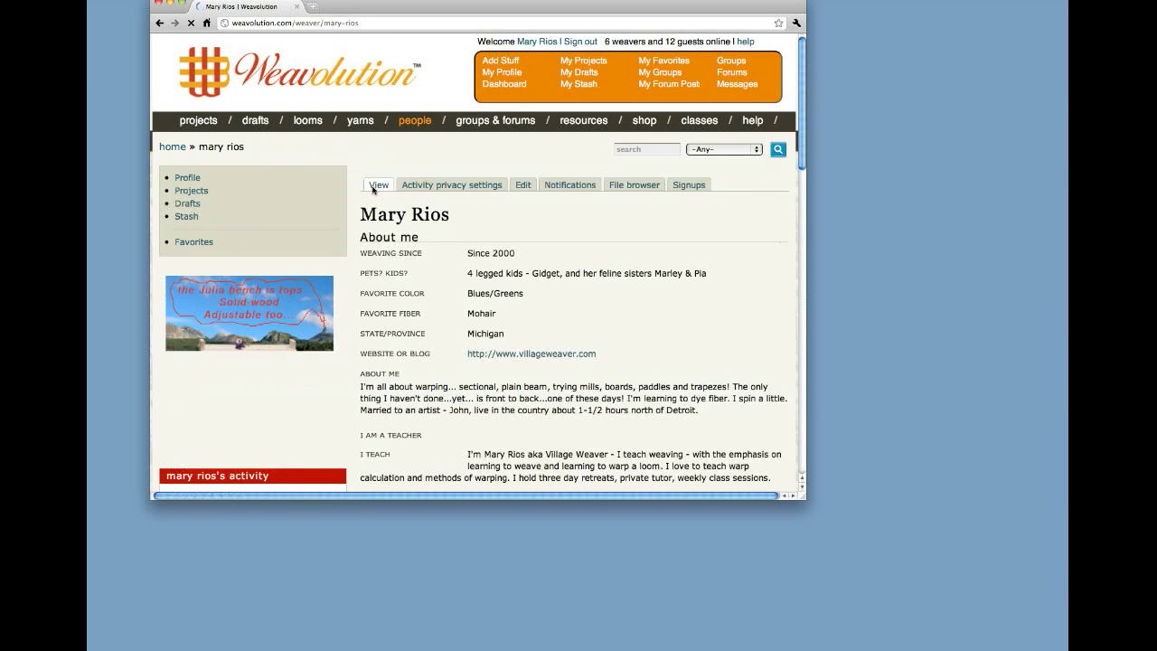
# Open the received "Creating a message" message from the messages list, read it and delete it
pyautogui.click(731, 86)
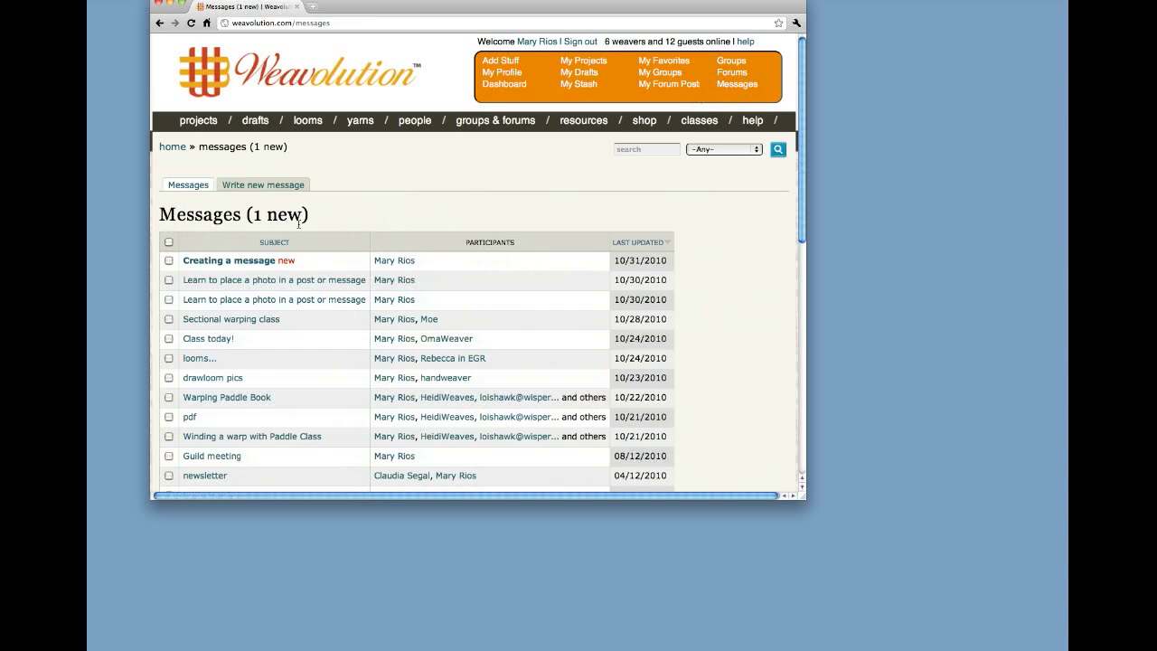
pyautogui.click(209, 261)
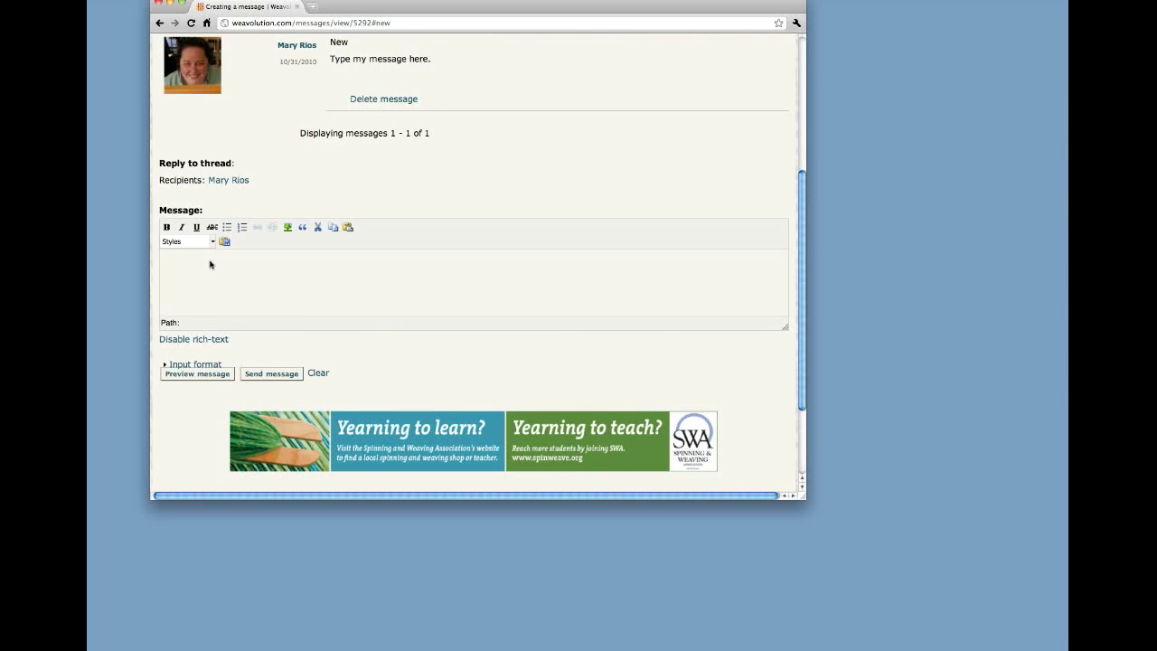
pyautogui.scroll(3, 564, 169)
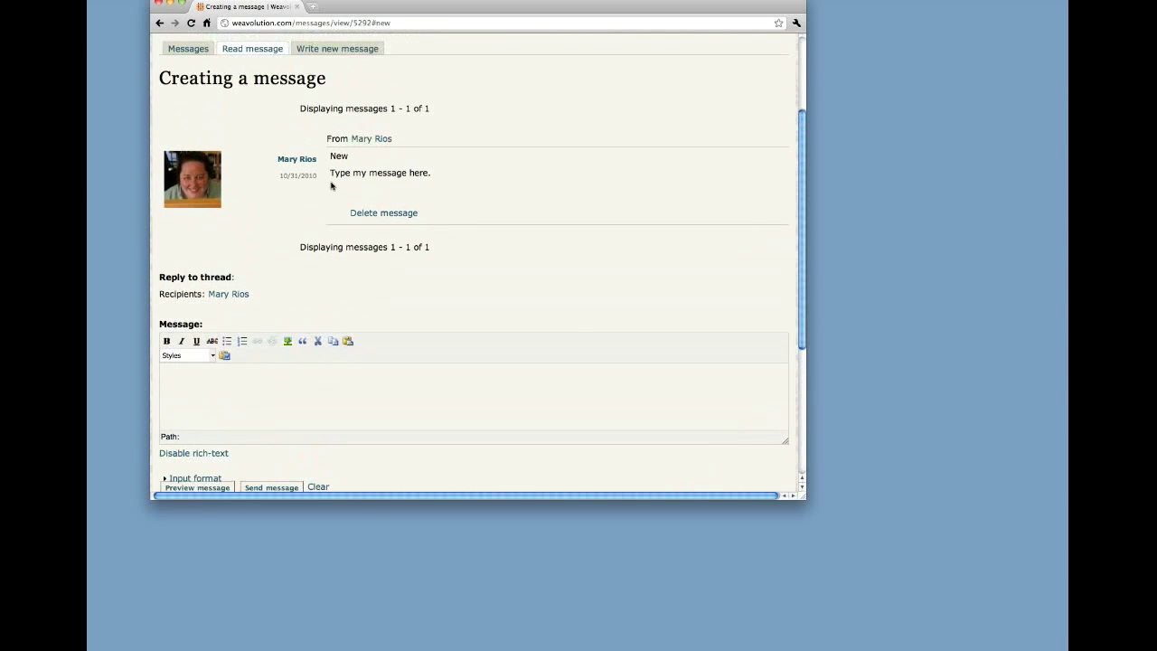
pyautogui.moveTo(159, 78); pyautogui.dragTo(510, 175)
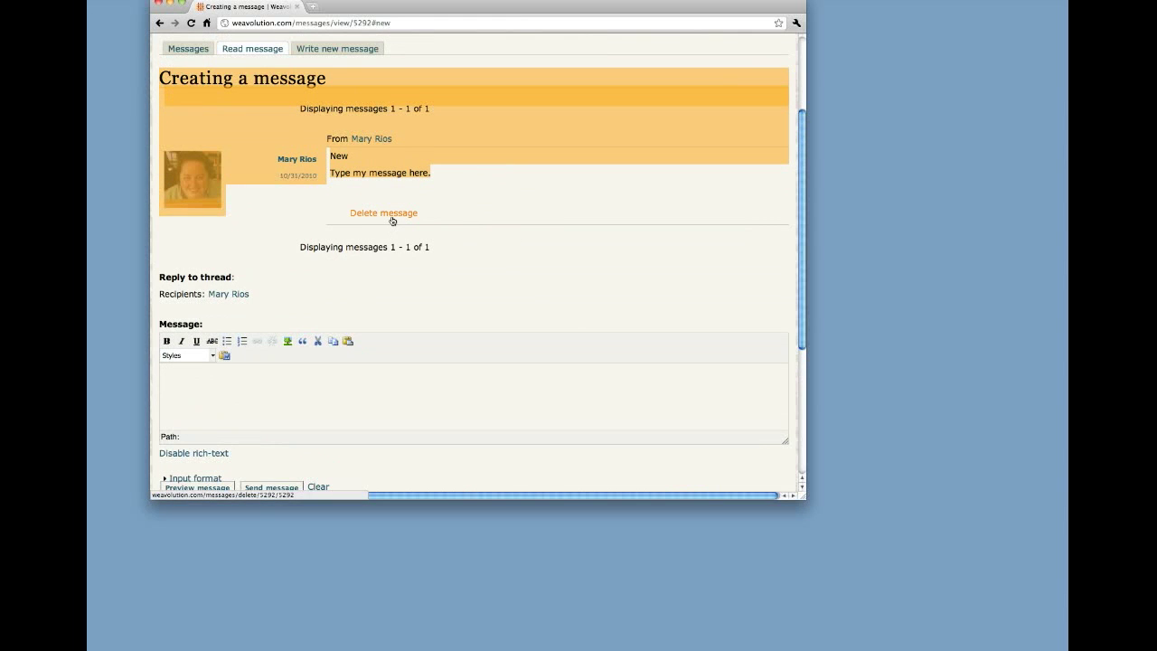
pyautogui.click(210, 381)
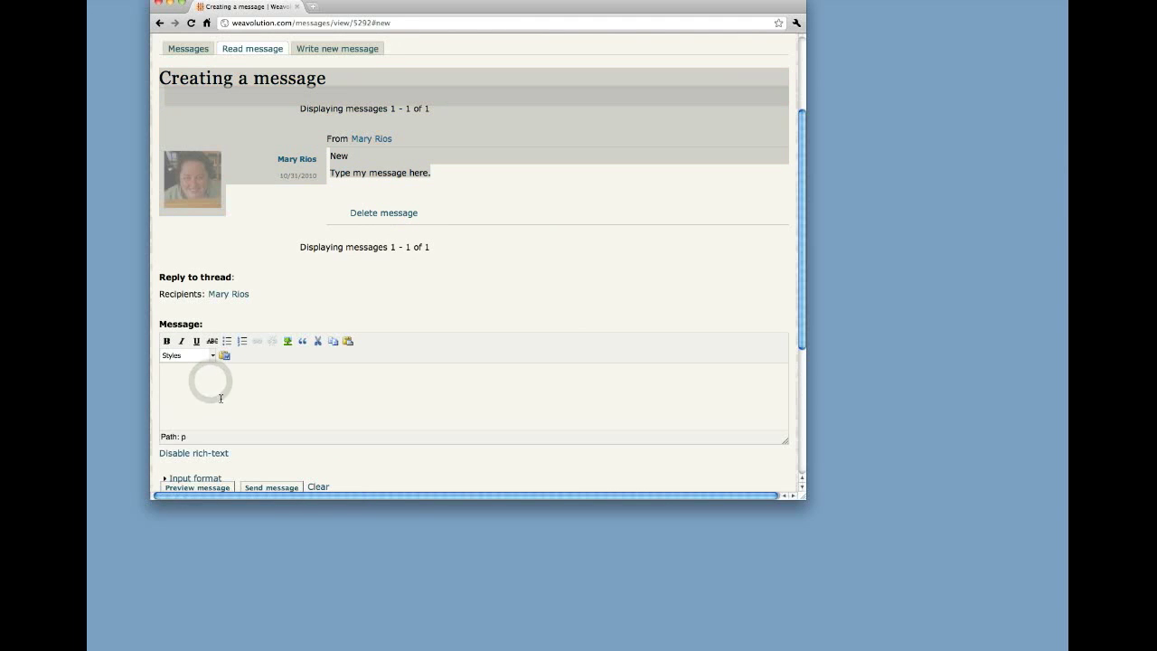
pyautogui.click(383, 213)
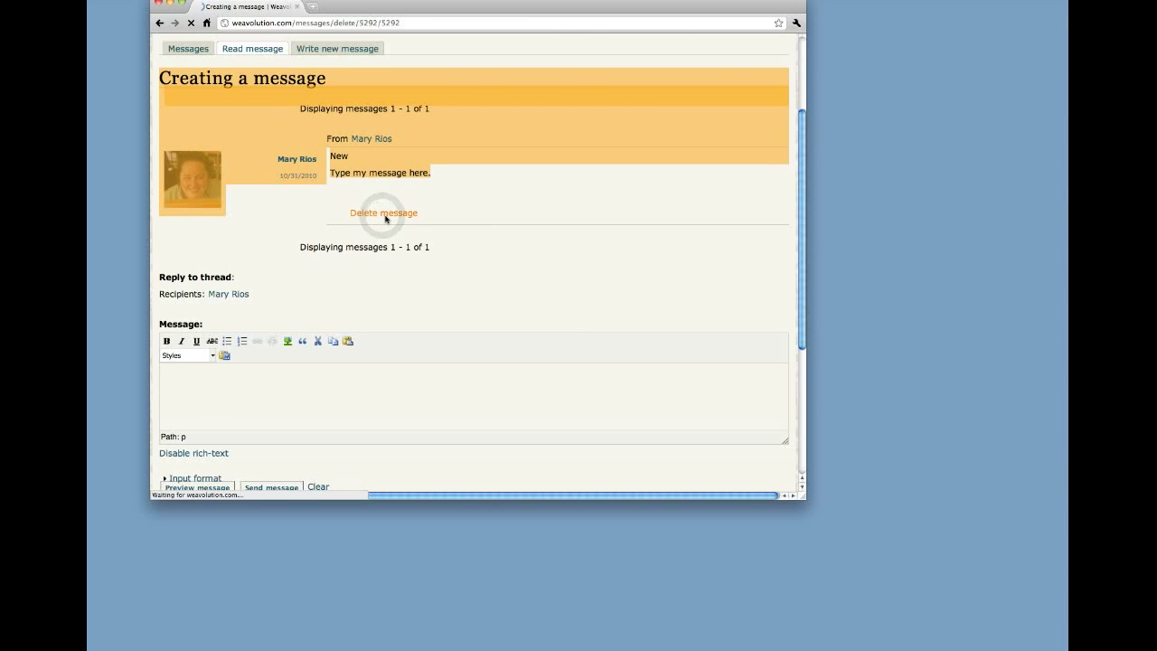
pyautogui.click(178, 226)
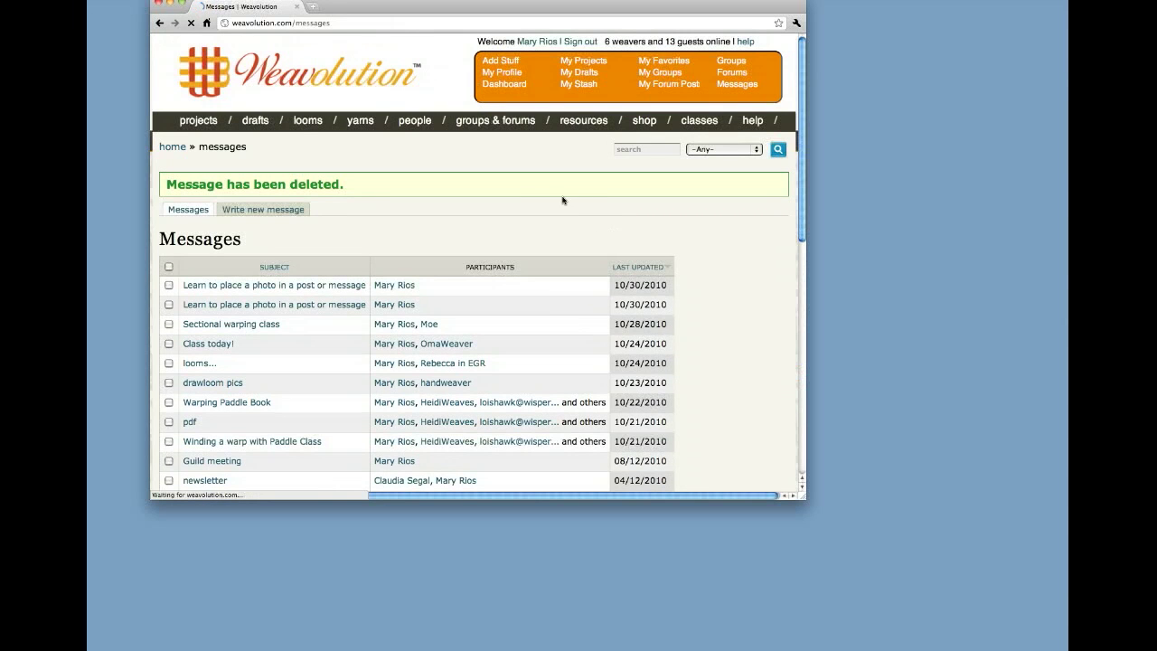
# Start another message addressed to the signed-in member's own name with the subject "Message with link and photos"
pyautogui.click(257, 211)
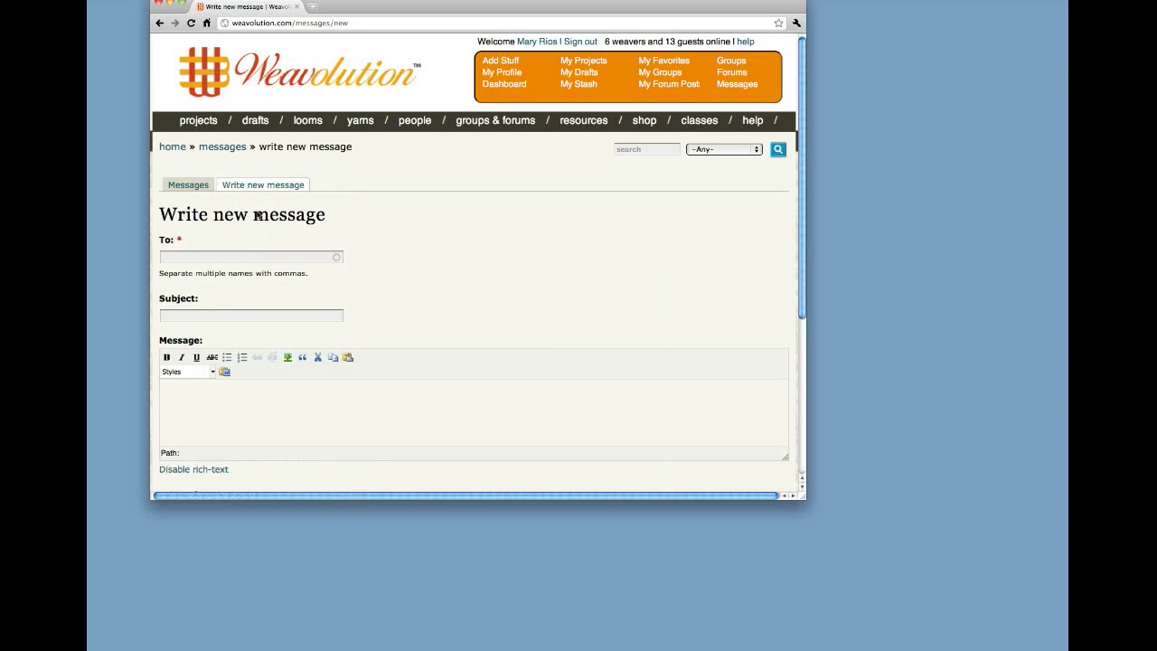
pyautogui.click(187, 258)
pyautogui.write('mary r')
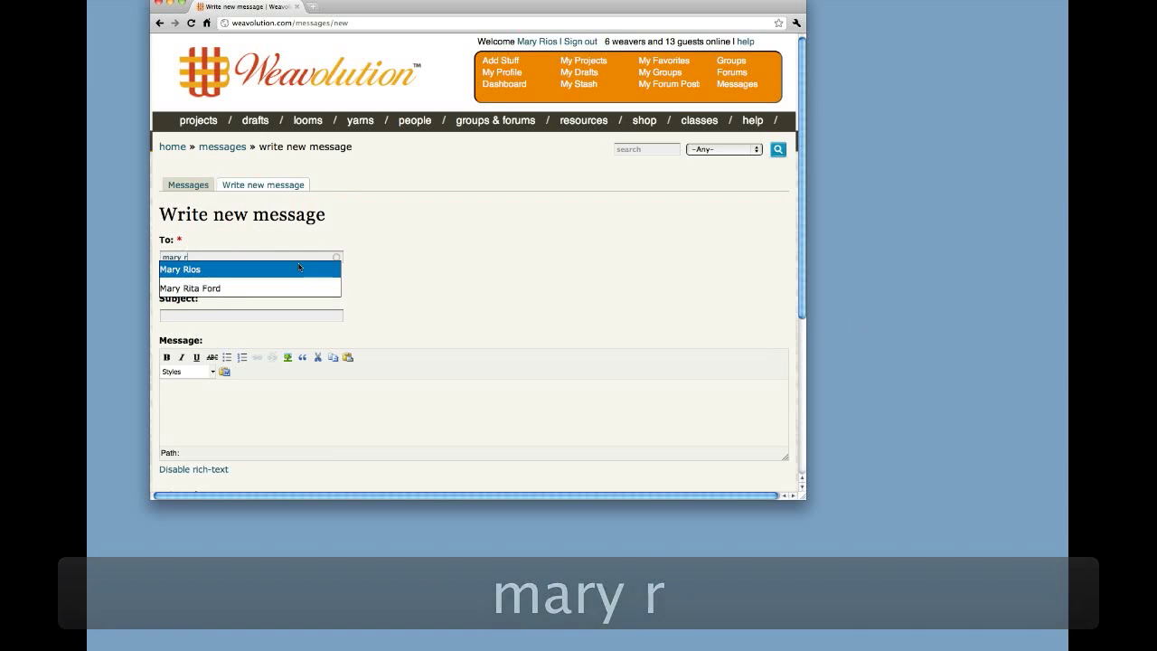
pyautogui.click(296, 269)
pyautogui.click(222, 316)
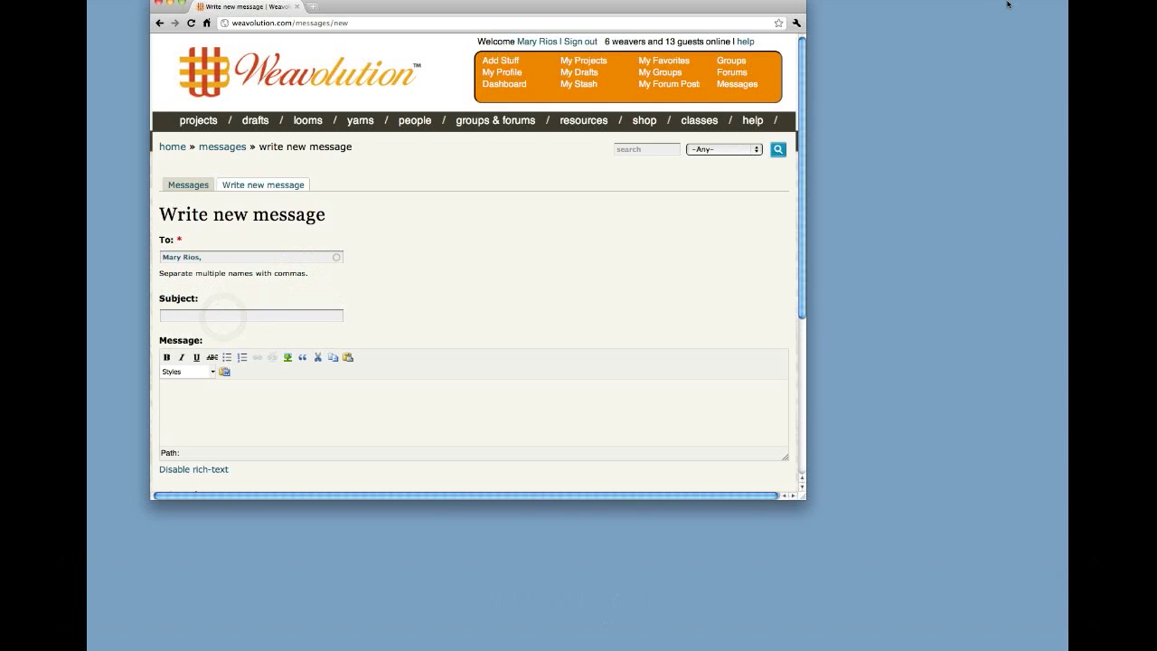
pyautogui.write('Message with l')
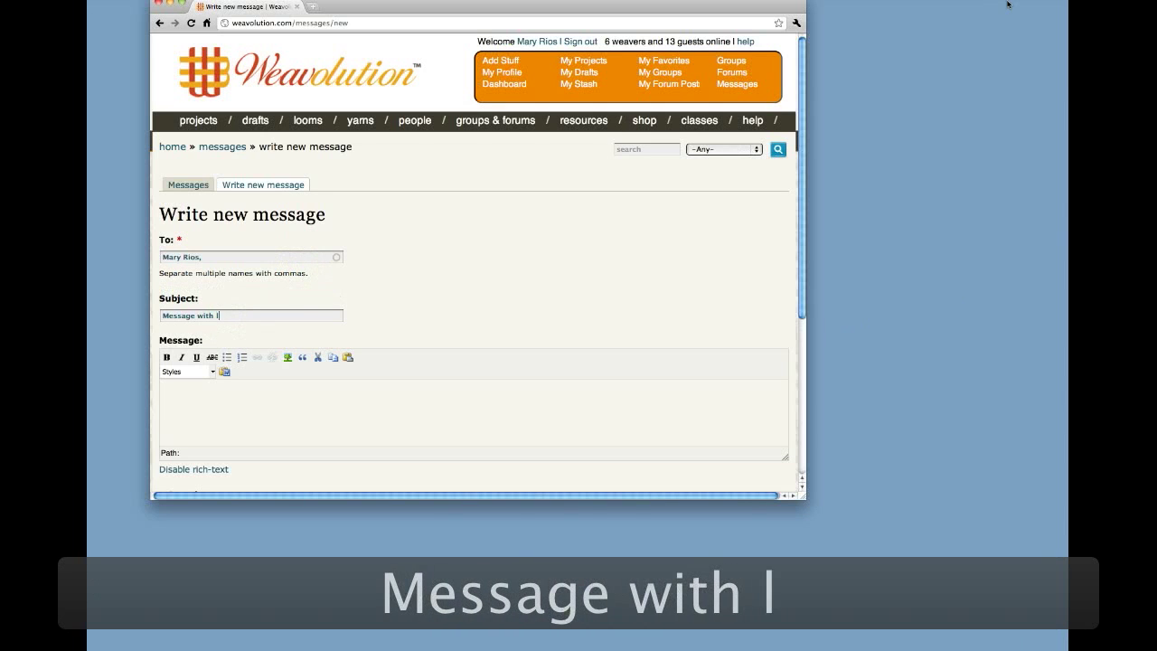
pyautogui.write('ink and photos')
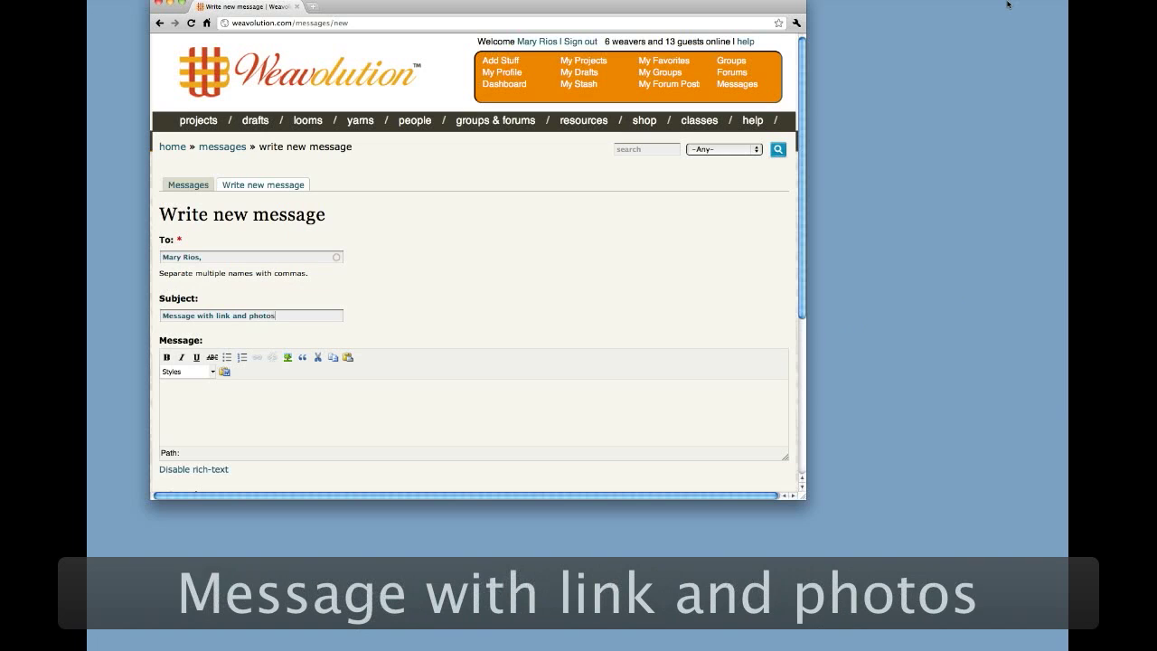
# Write "This is a message with a hyperlink and a photo." as the message text
pyautogui.click(230, 399)
pyautogui.write('This is a message wit')
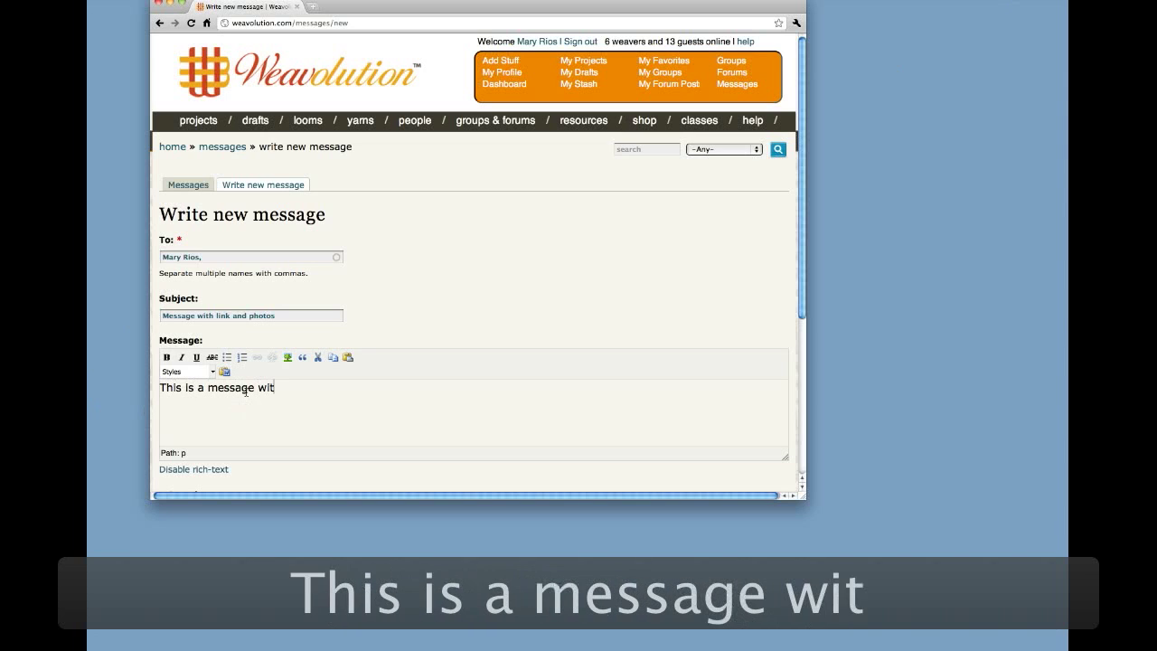
pyautogui.write('h a link')
pyautogui.press('BackSpace')
pyautogui.press('BackSpace')
pyautogui.press('BackSpace')
pyautogui.press('BackSpace')
pyautogui.write('hp')
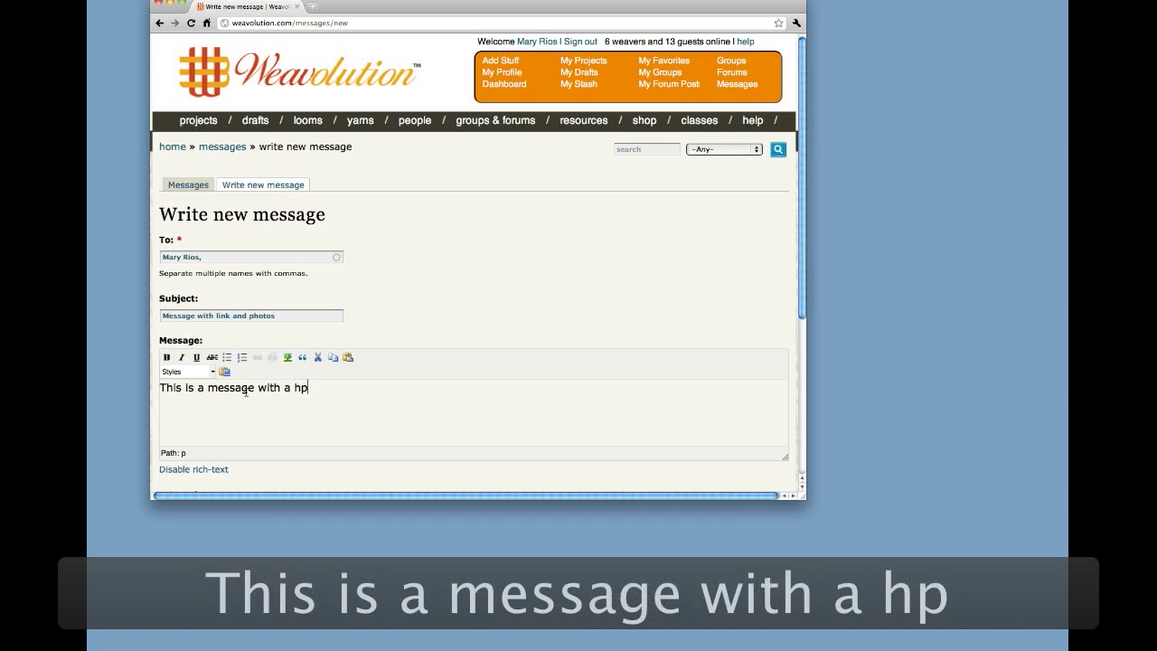
pyautogui.press('BackSpace')
pyautogui.write('yper')
pyautogui.press('BackSpace')
pyautogui.write('lin')
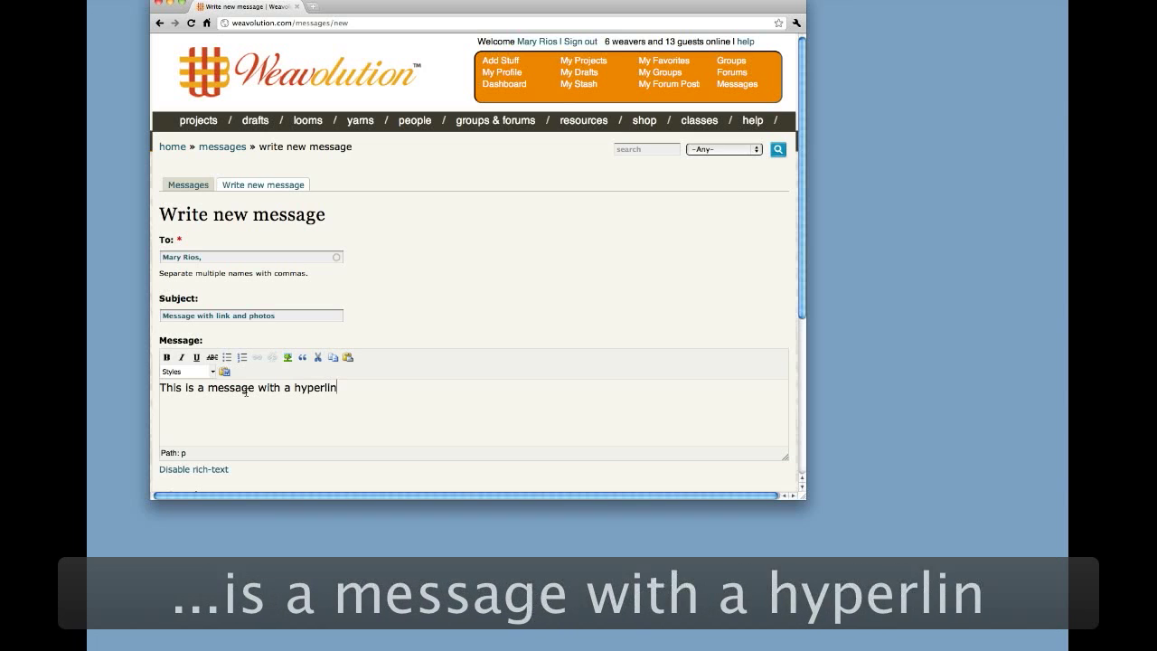
pyautogui.write('k and a photo.')
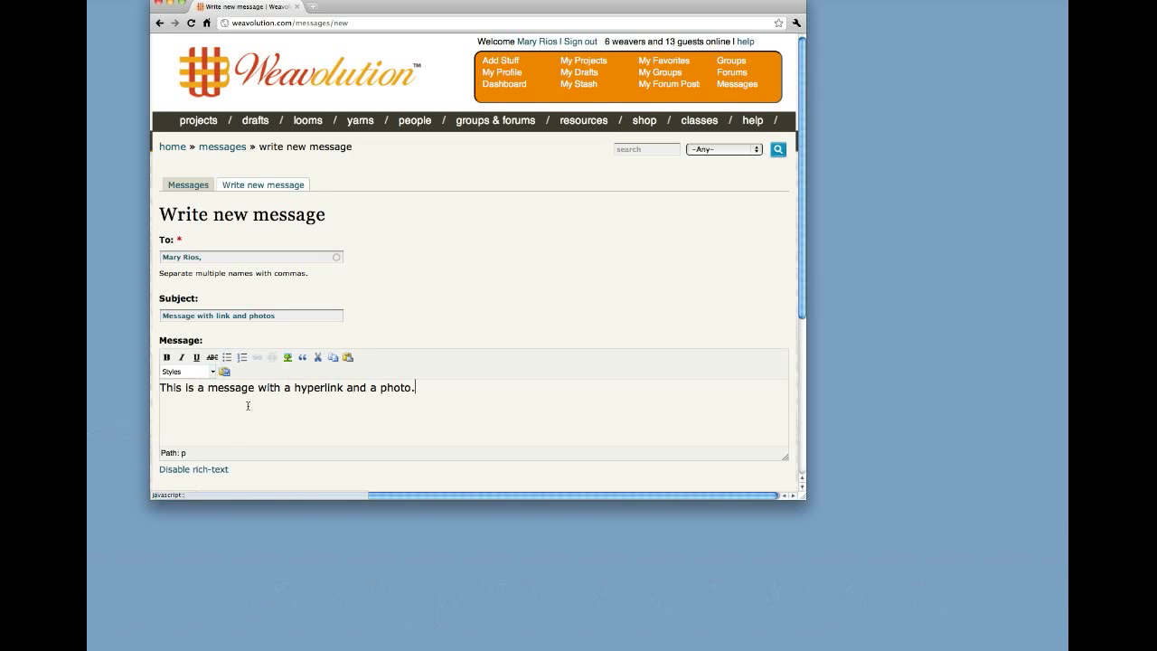
pyautogui.moveTo(294, 387); pyautogui.dragTo(343, 390)
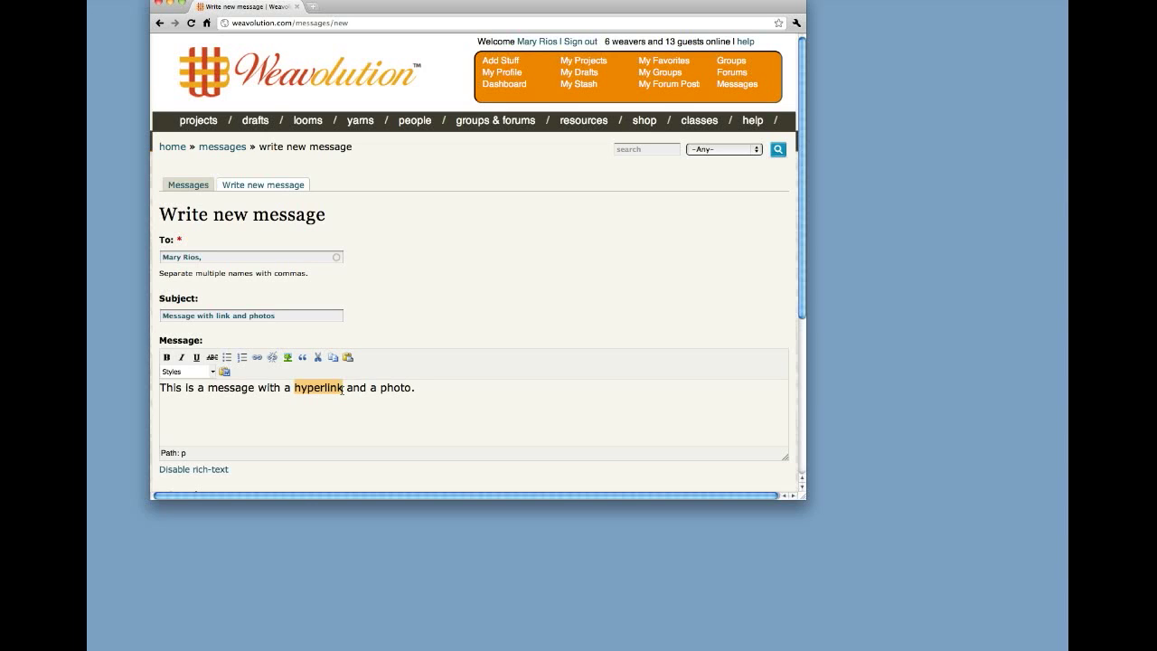
pyautogui.click(297, 407)
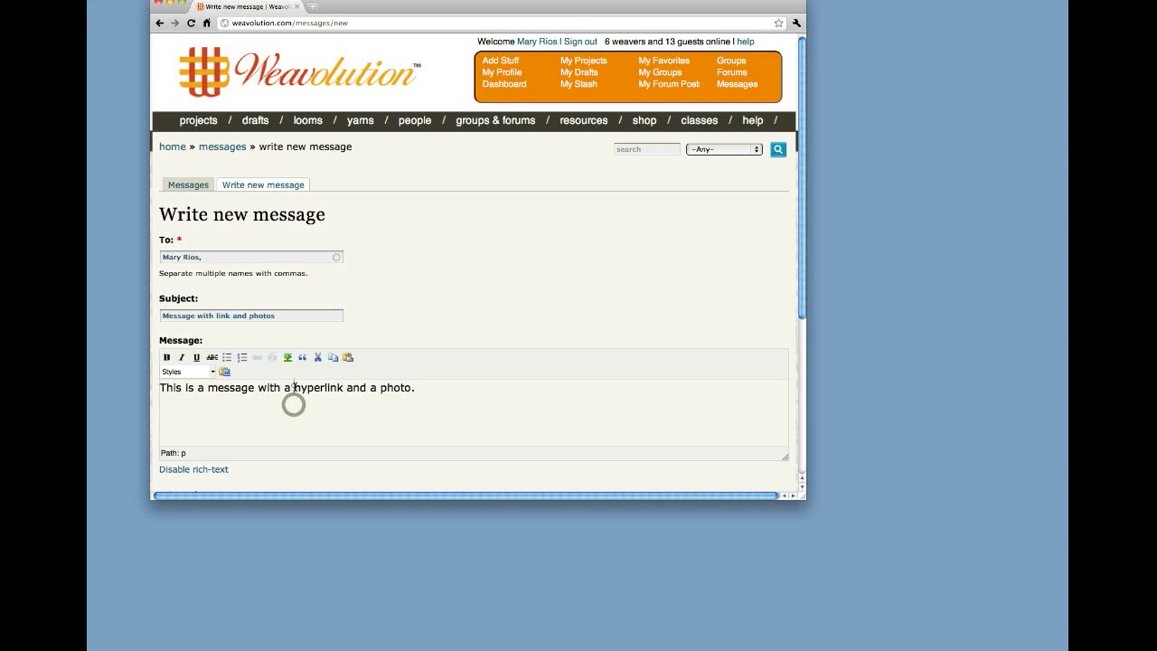
pyautogui.doubleClick(294, 387)
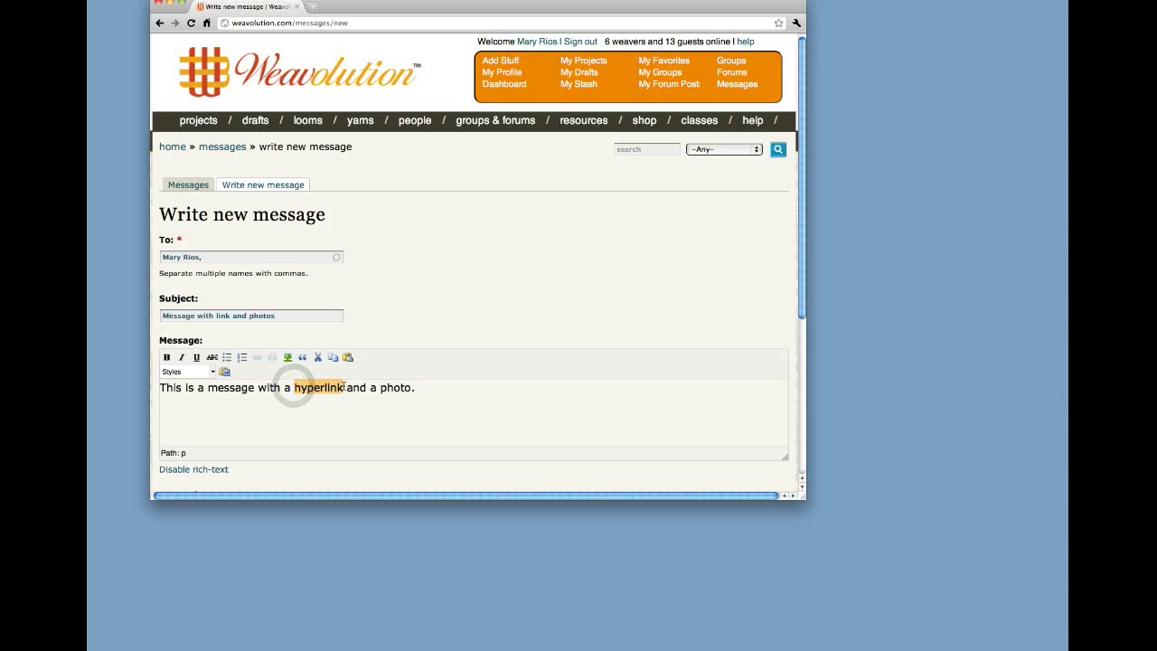
pyautogui.click(318, 395)
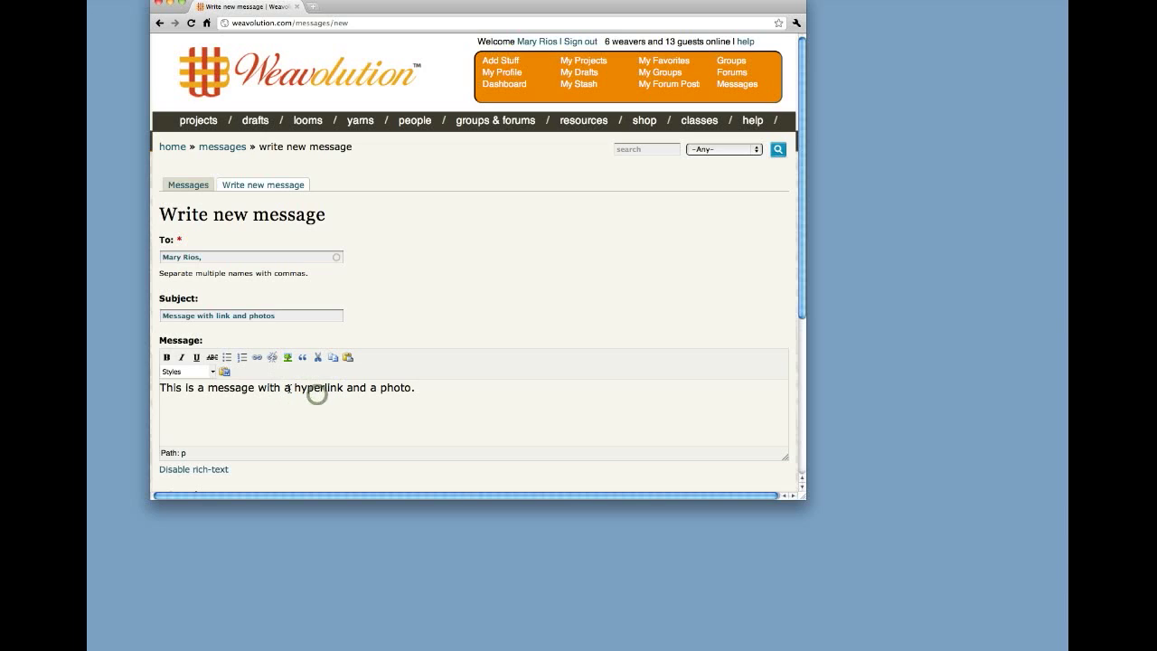
pyautogui.moveTo(292, 386); pyautogui.dragTo(344, 387)
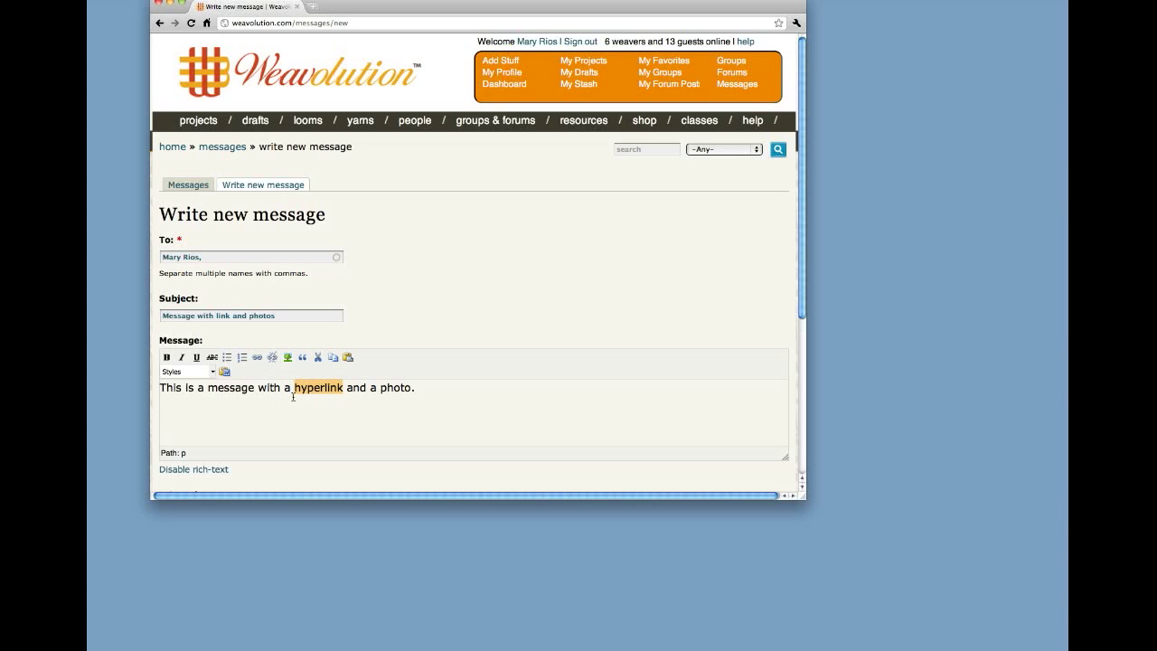
pyautogui.click(257, 358)
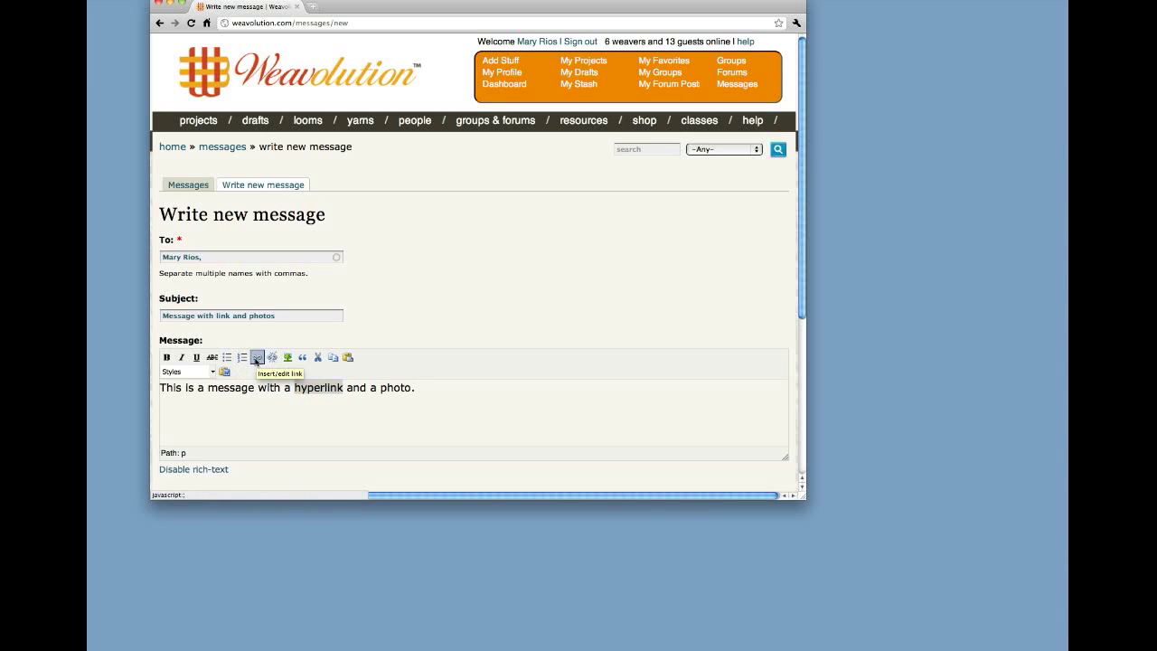
pyautogui.click(256, 358)
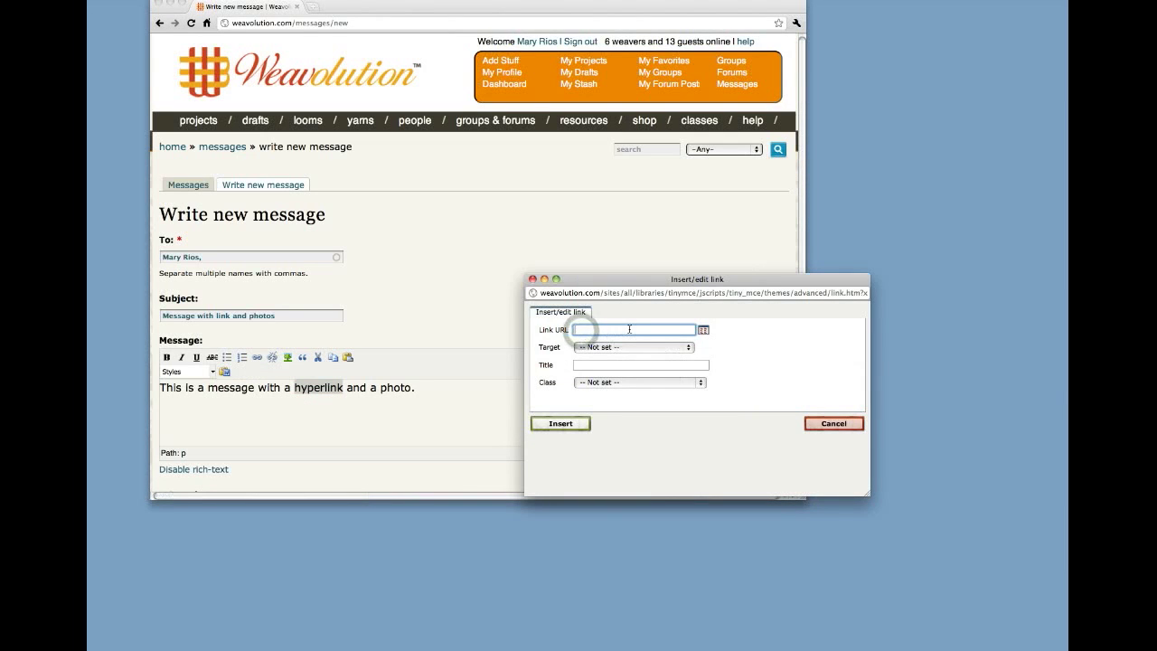
pyautogui.press('super+v')
pyautogui.tripleClick(576, 330)
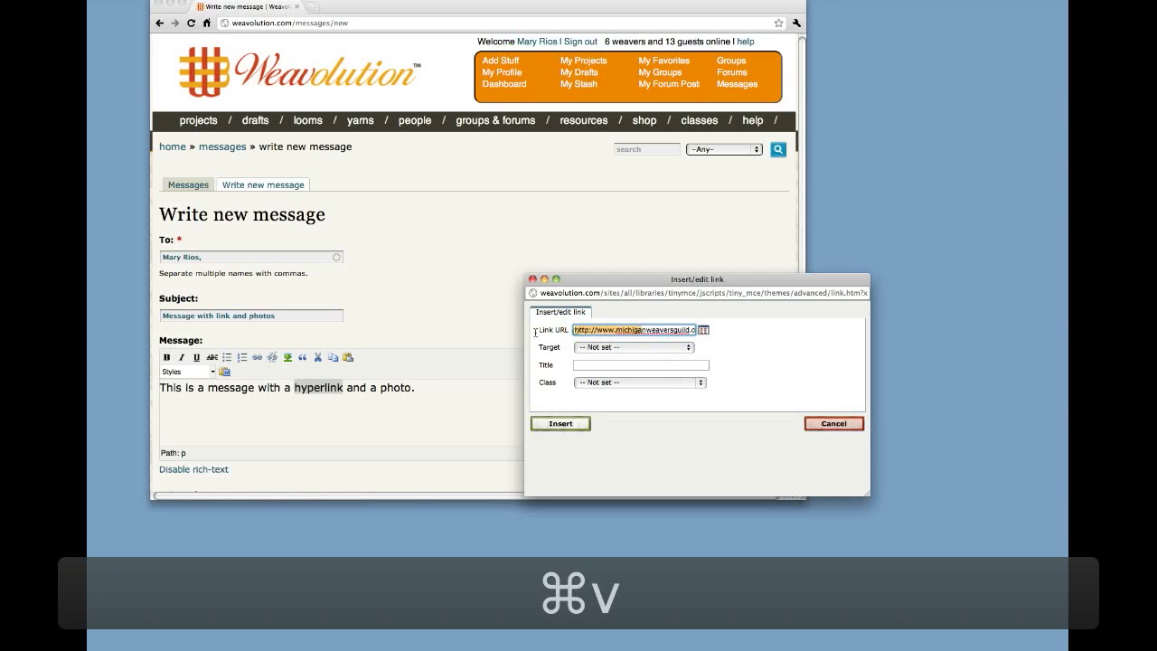
pyautogui.click(628, 330)
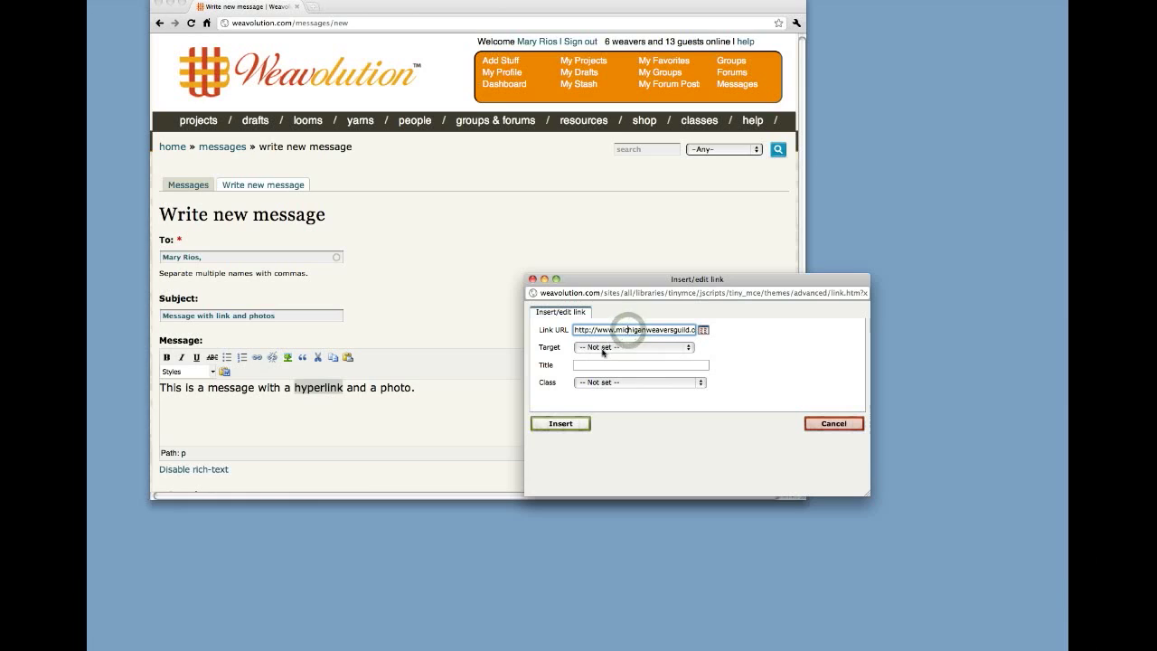
pyautogui.moveTo(658, 330); pyautogui.dragTo(703, 332)
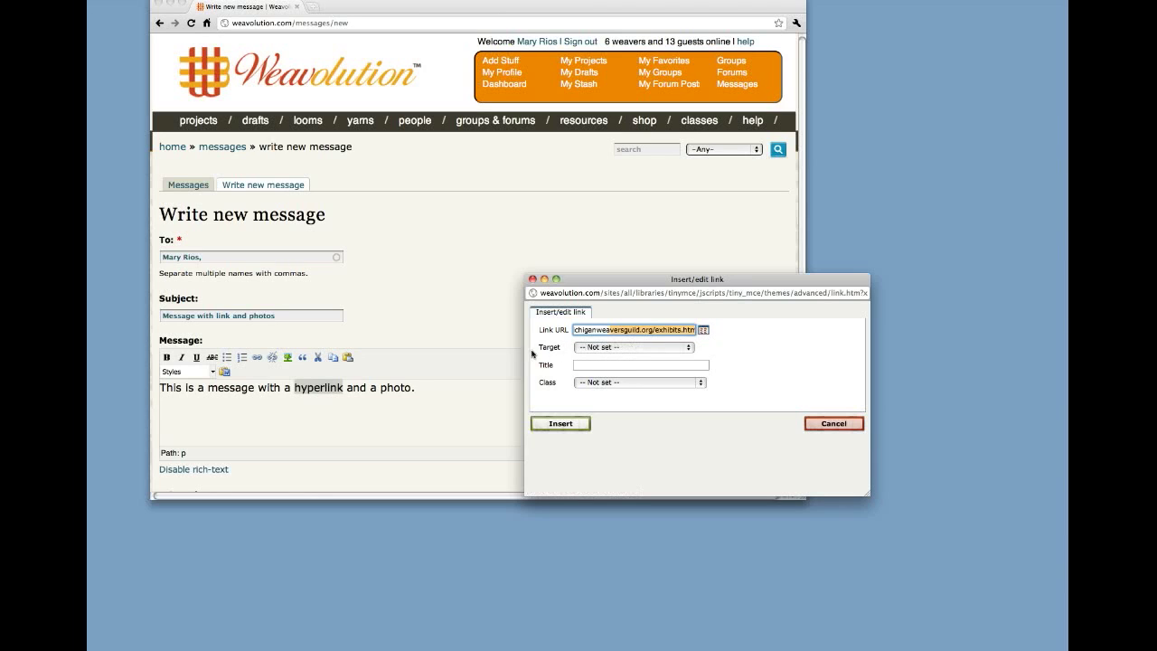
# Set the link's target to open in a new window and insert the link
pyautogui.click(607, 349)
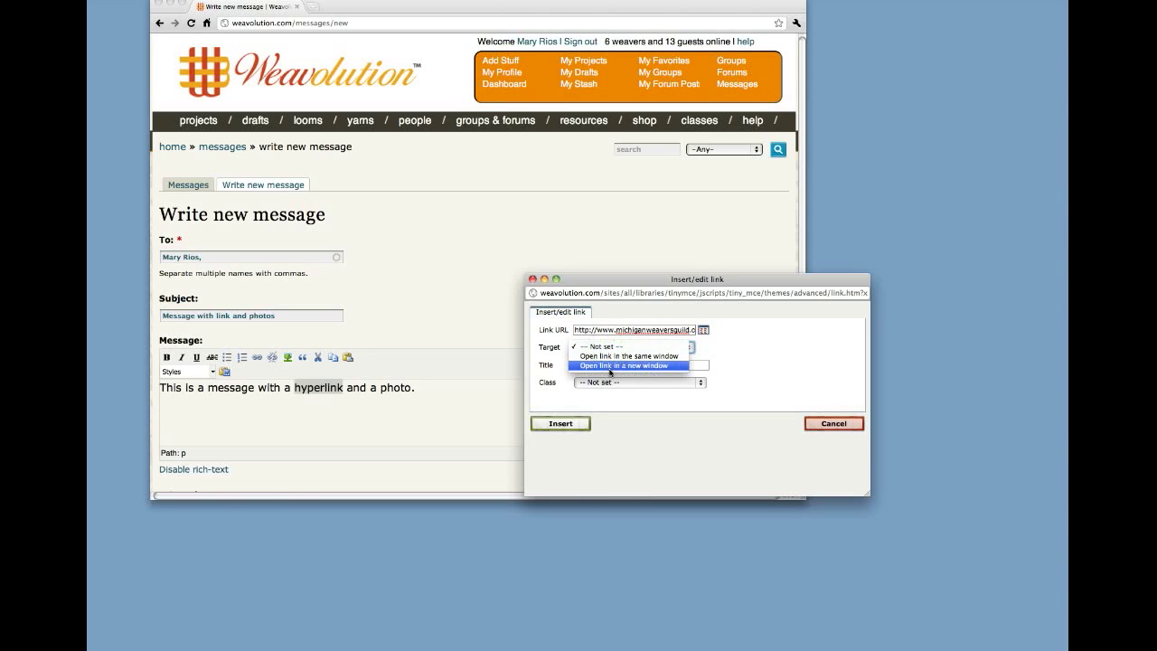
pyautogui.click(610, 366)
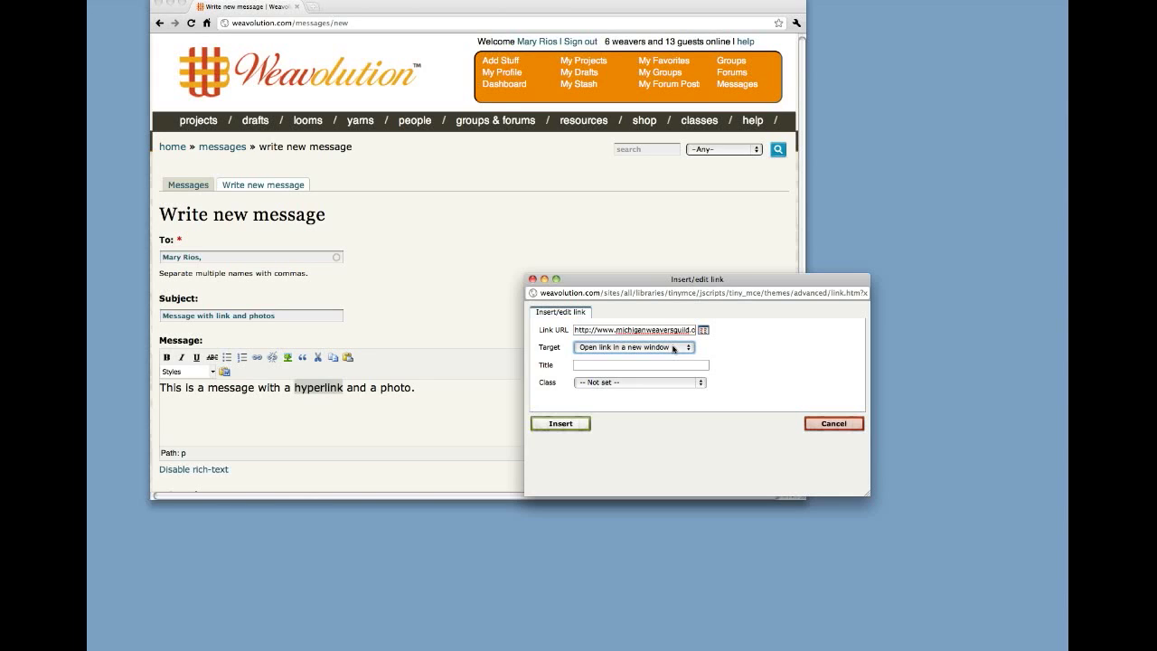
pyautogui.click(557, 427)
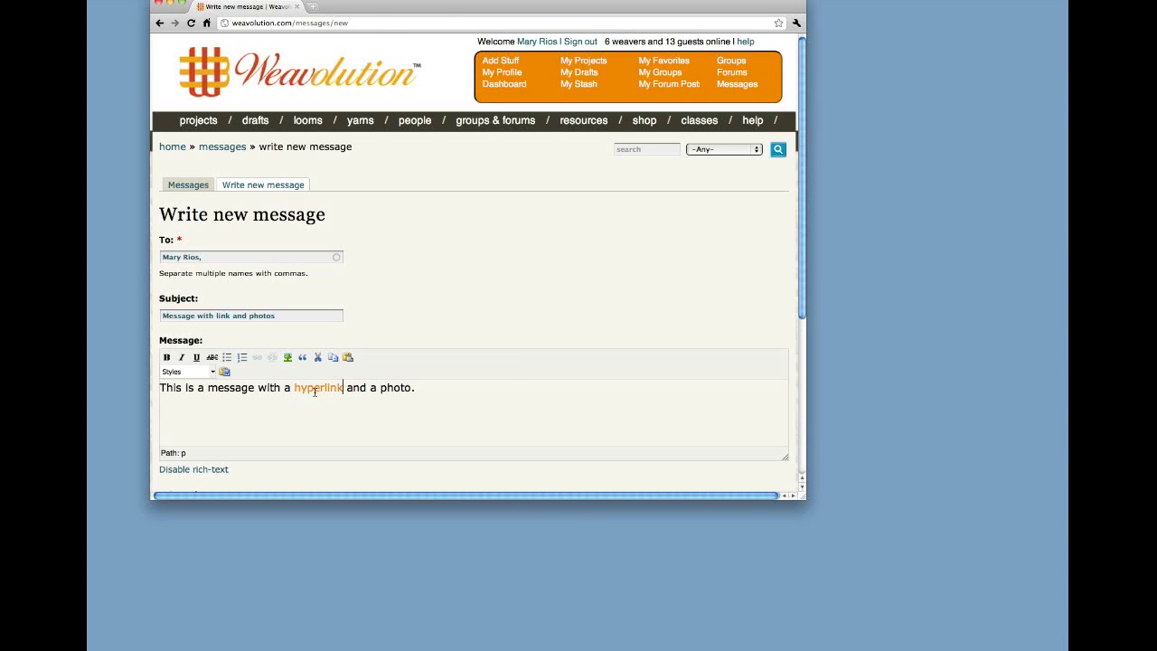
# Enlarge the browser window and the message text box to make room for a photo
pyautogui.moveTo(415, 387); pyautogui.dragTo(379, 387)
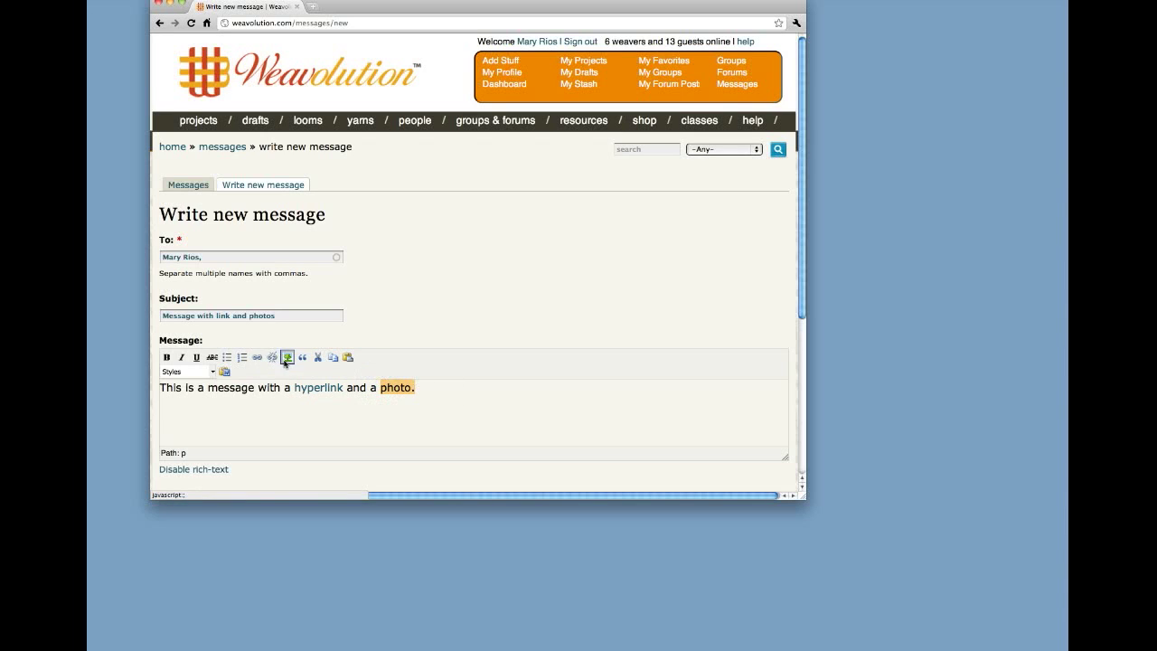
pyautogui.click(425, 387)
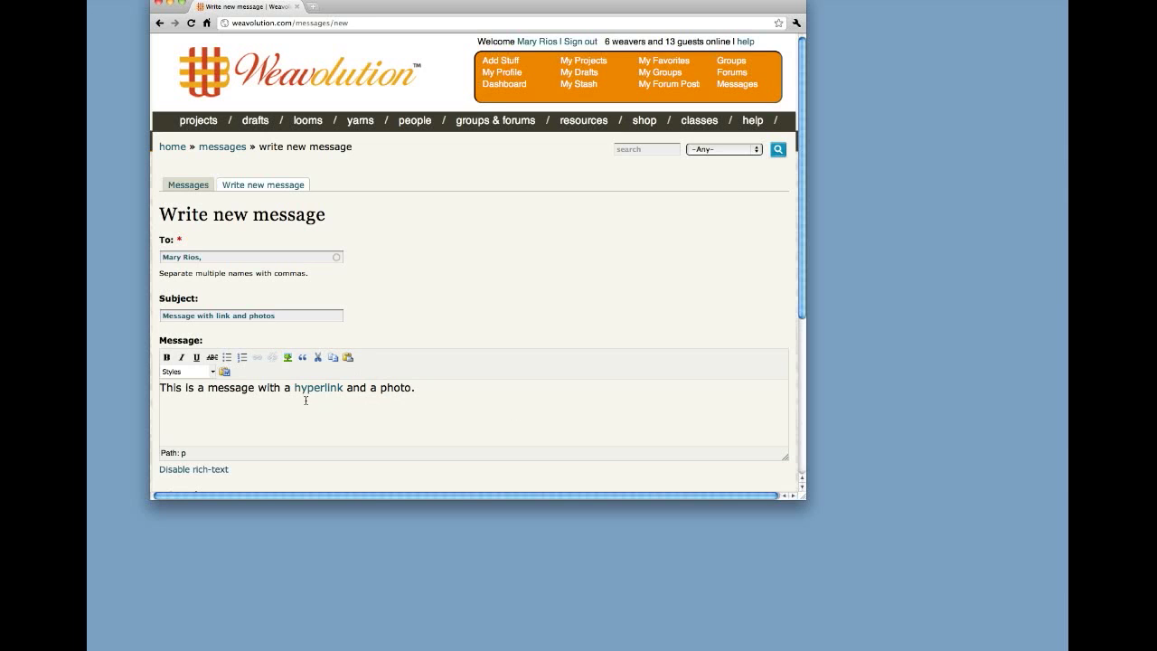
pyautogui.moveTo(802, 495); pyautogui.dragTo(808, 614)
pyautogui.moveTo(787, 458); pyautogui.dragTo(787, 573)
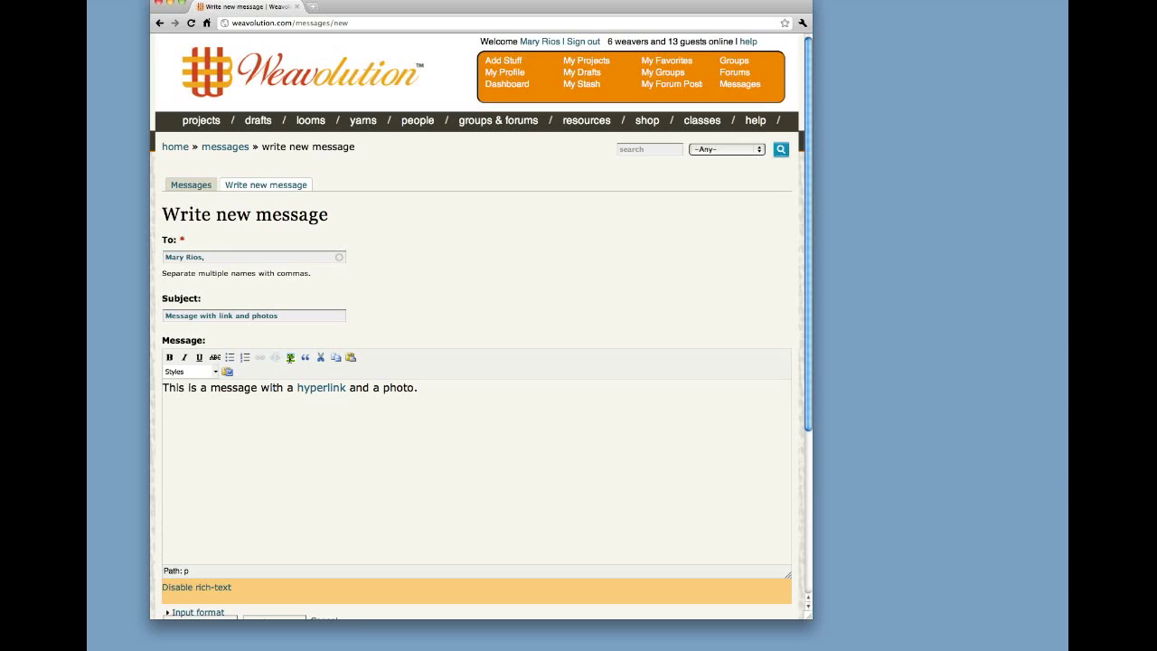
# Insert the already uploaded image carpetcolors.jpg after the message text, browsing the stored files to choose it
pyautogui.click(289, 360)
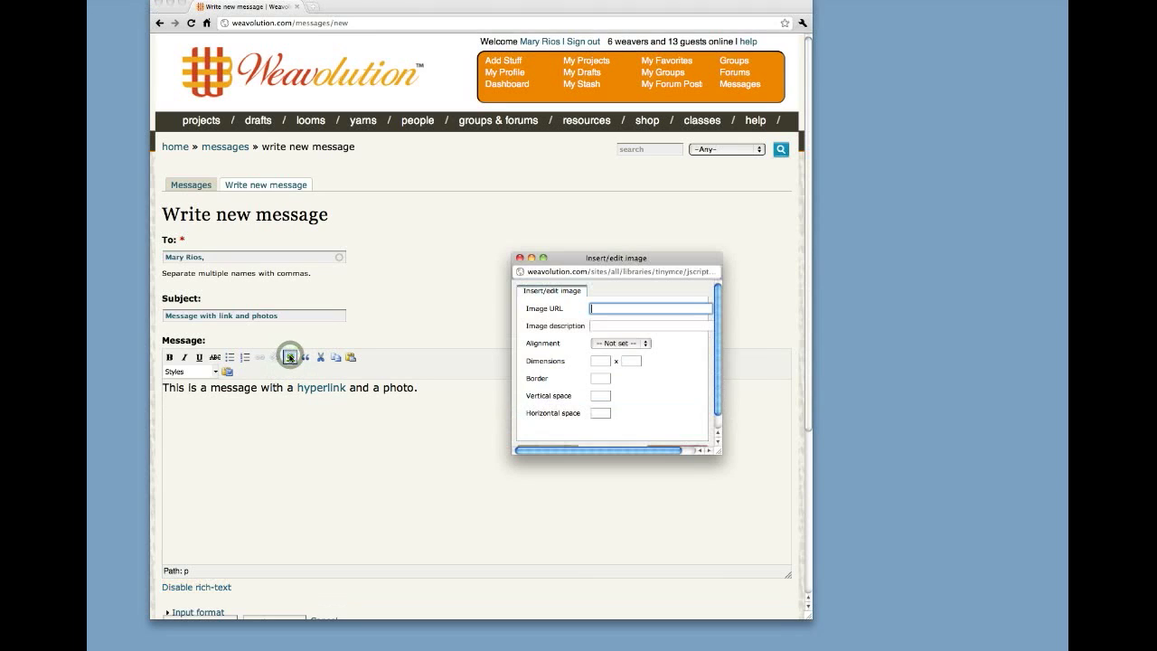
pyautogui.moveTo(718, 450); pyautogui.dragTo(793, 516)
pyautogui.click(720, 309)
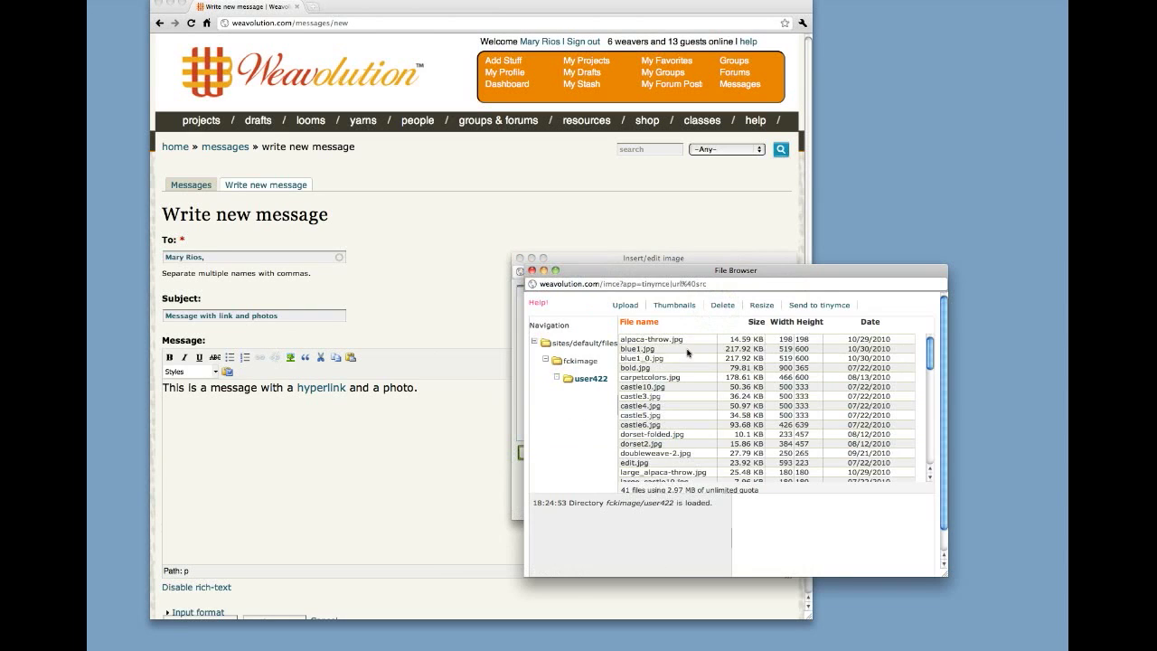
pyautogui.click(636, 349)
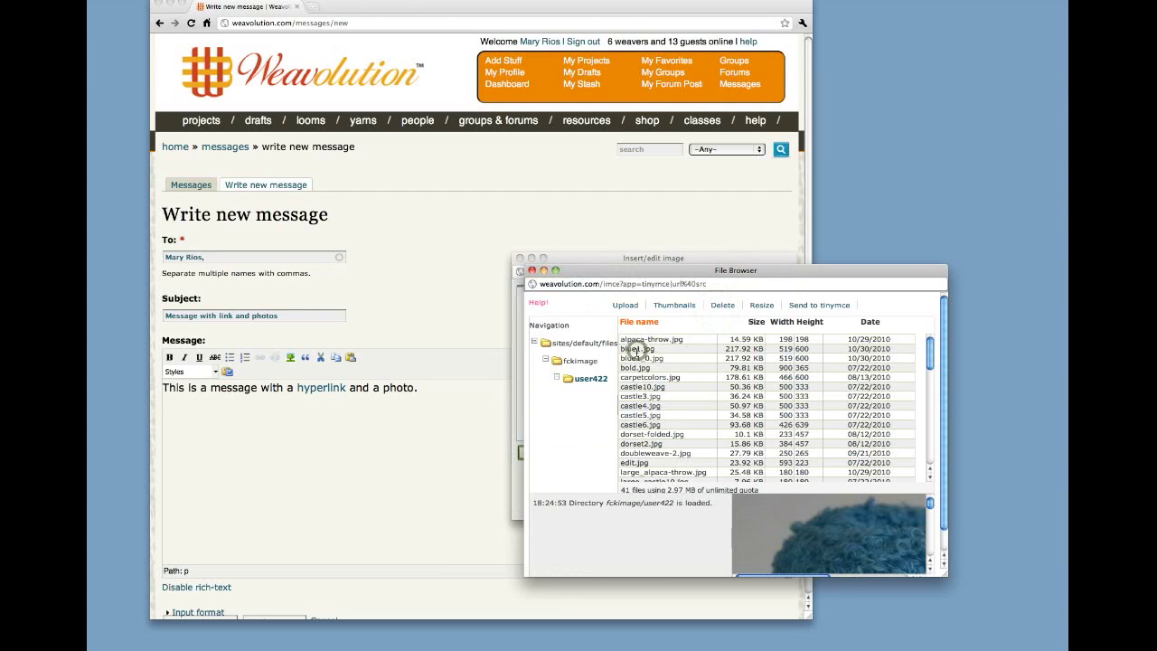
pyautogui.click(637, 358)
pyautogui.click(637, 367)
pyautogui.click(637, 377)
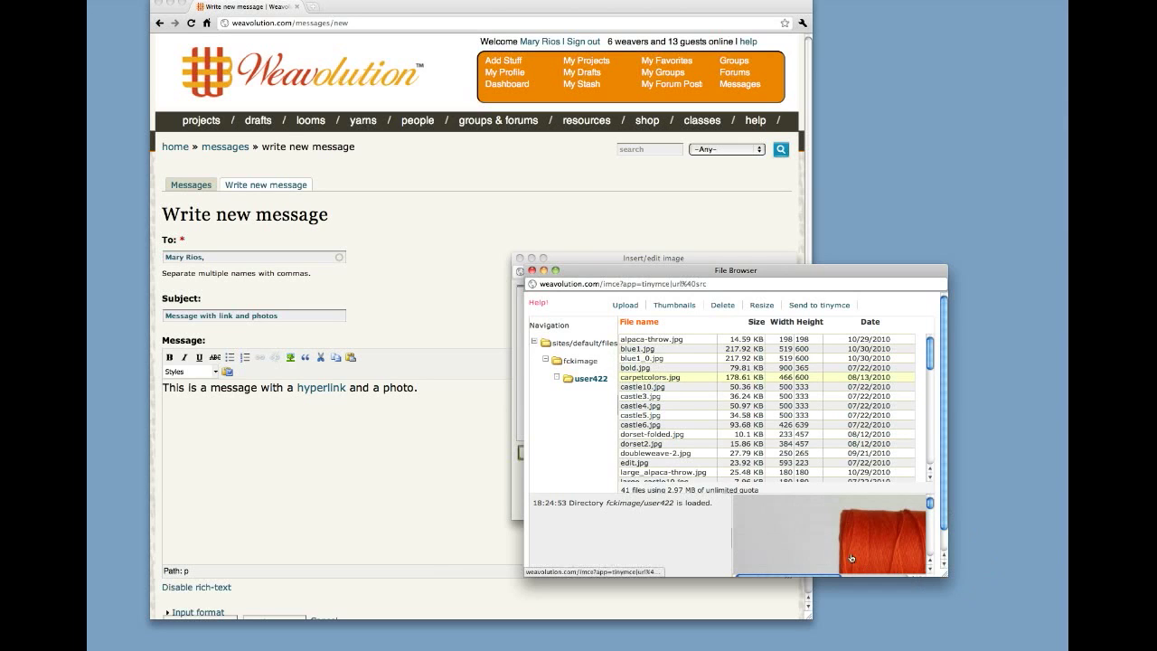
pyautogui.scroll(-2, 944, 516)
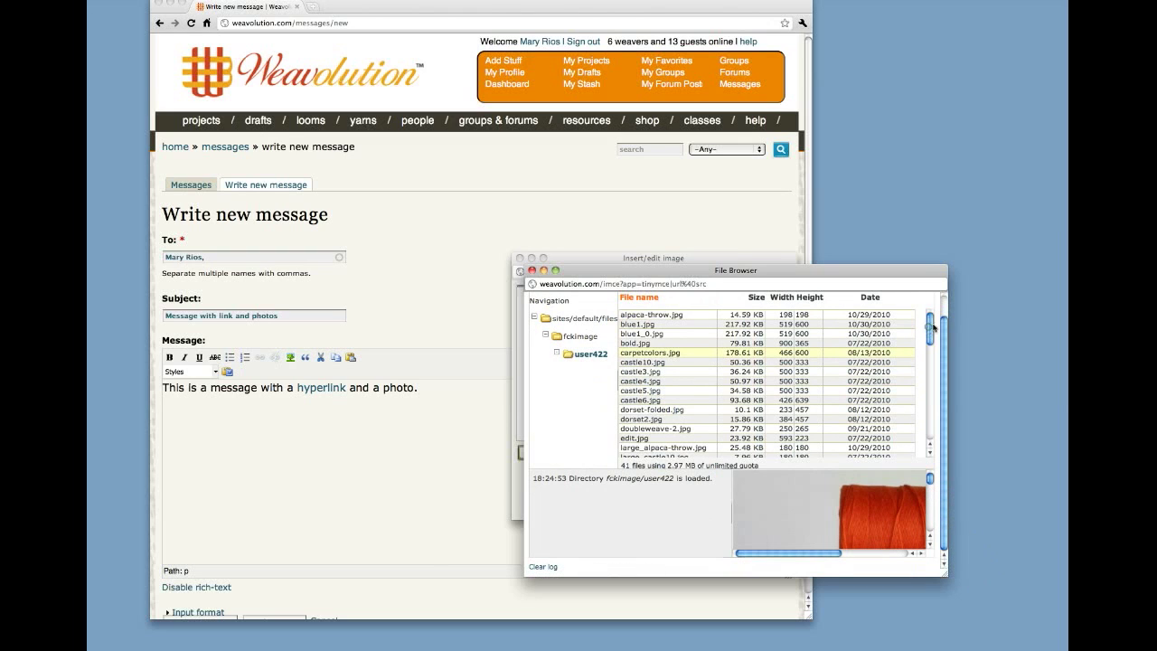
pyautogui.scroll(2, 934, 327)
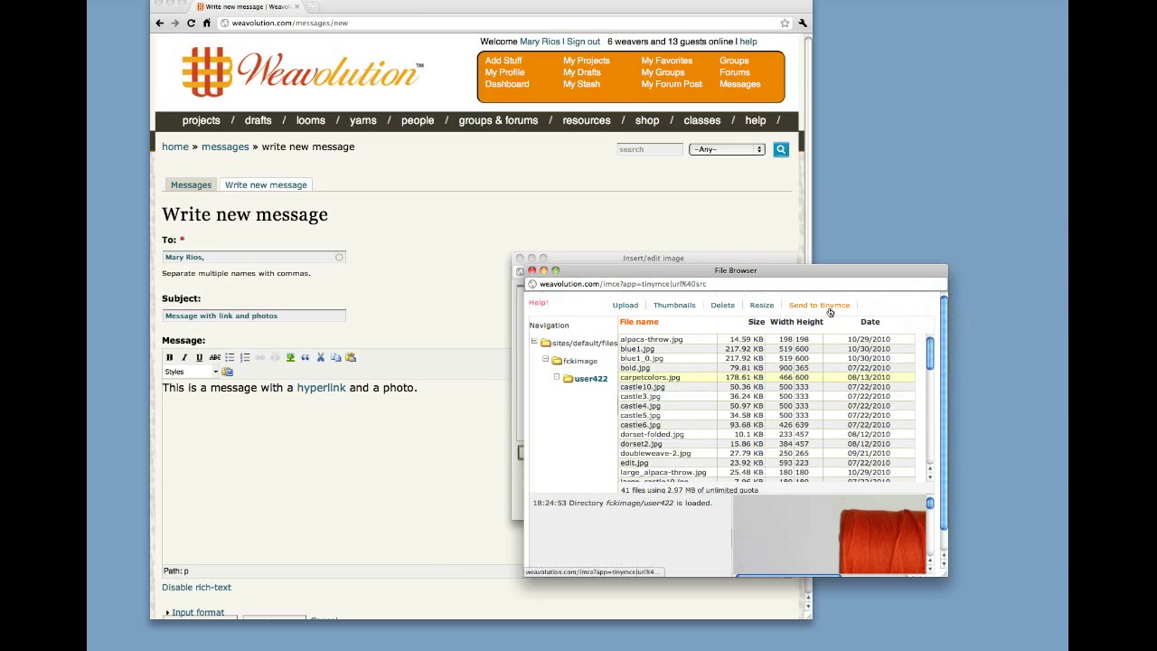
pyautogui.click(828, 306)
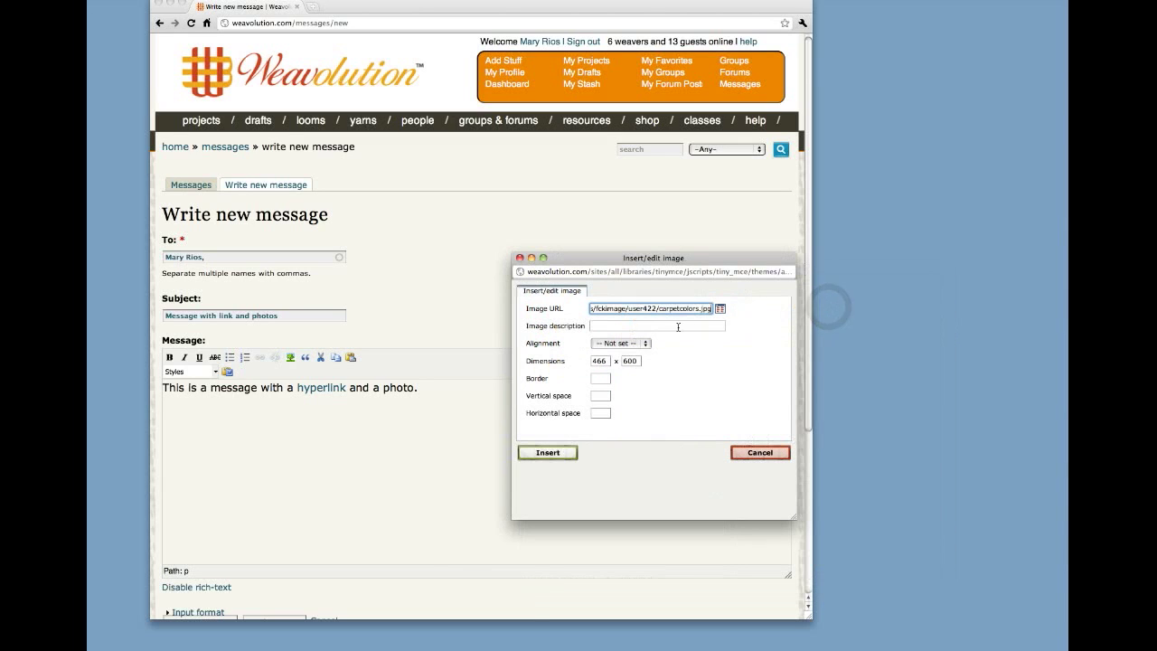
pyautogui.click(538, 454)
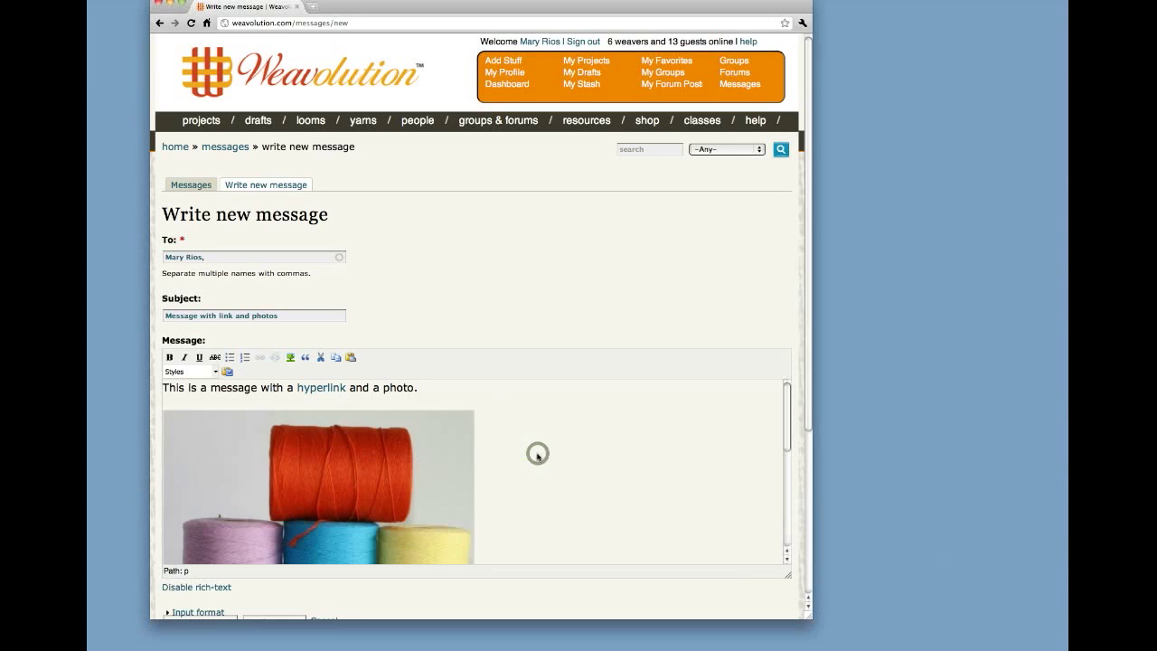
# Check the inserted photo in the message text and send the message
pyautogui.moveTo(786, 400); pyautogui.dragTo(783, 331)
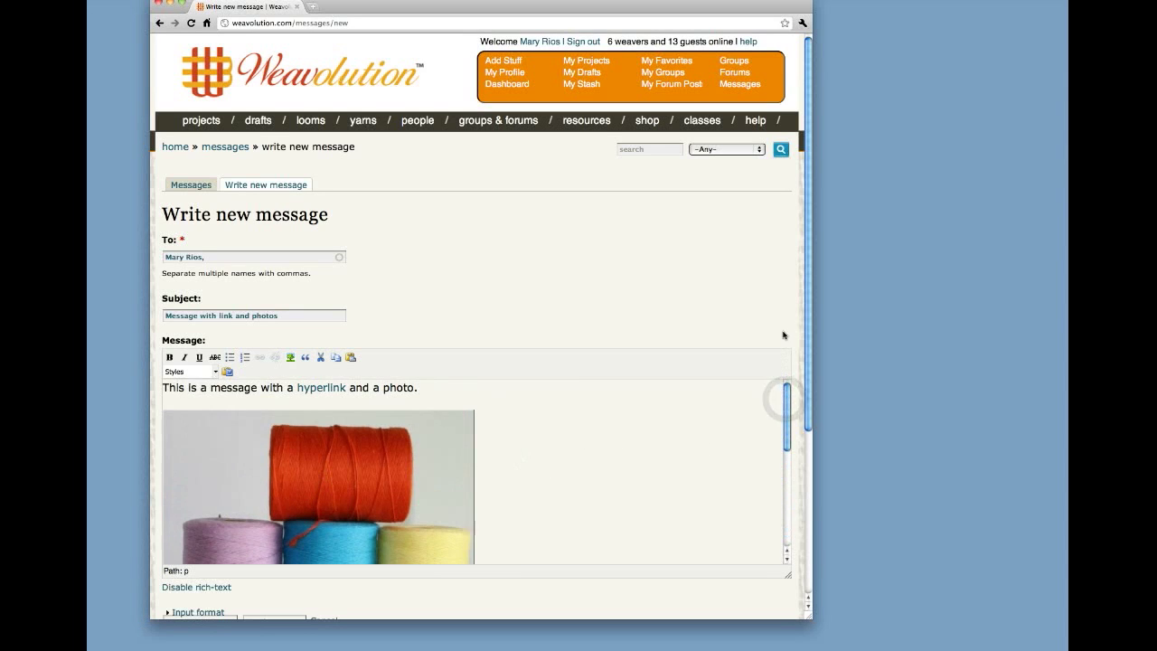
pyautogui.scroll(-5, 545, 452)
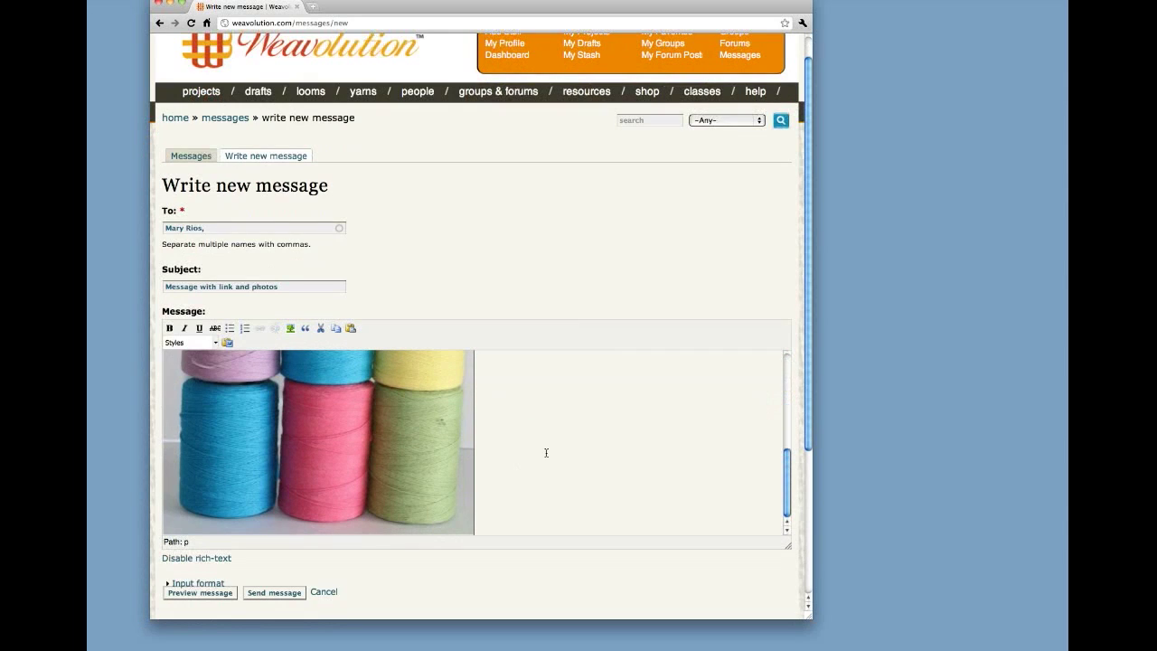
pyautogui.click(273, 593)
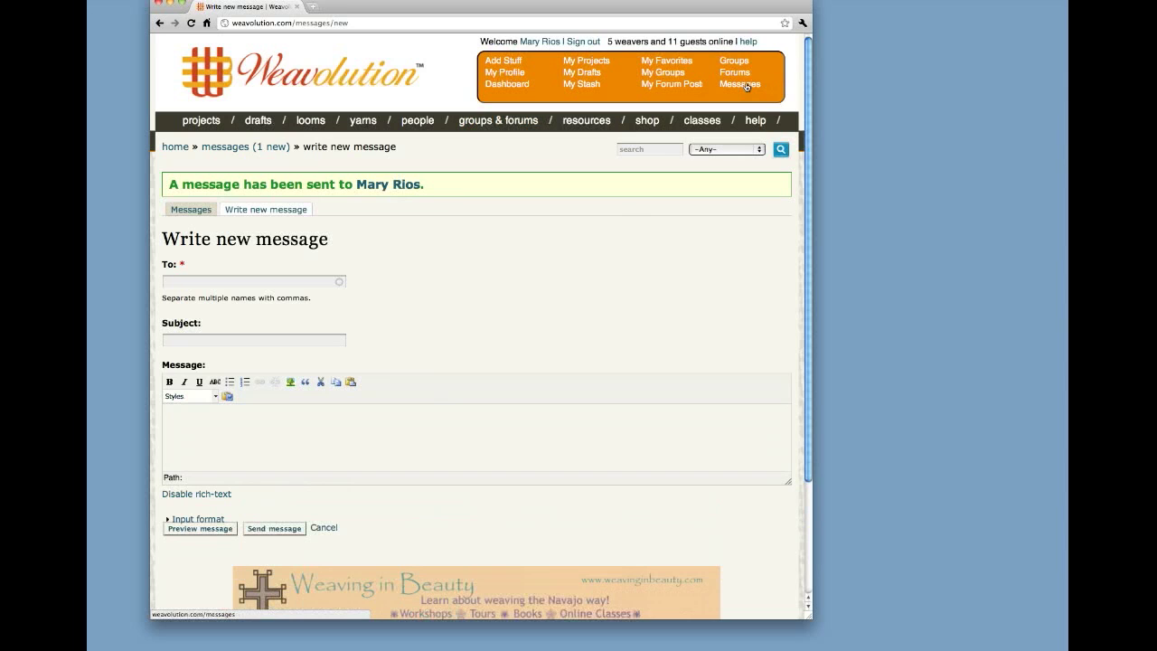
# Open the received "Message with link and photos" message from the messages list
pyautogui.click(747, 87)
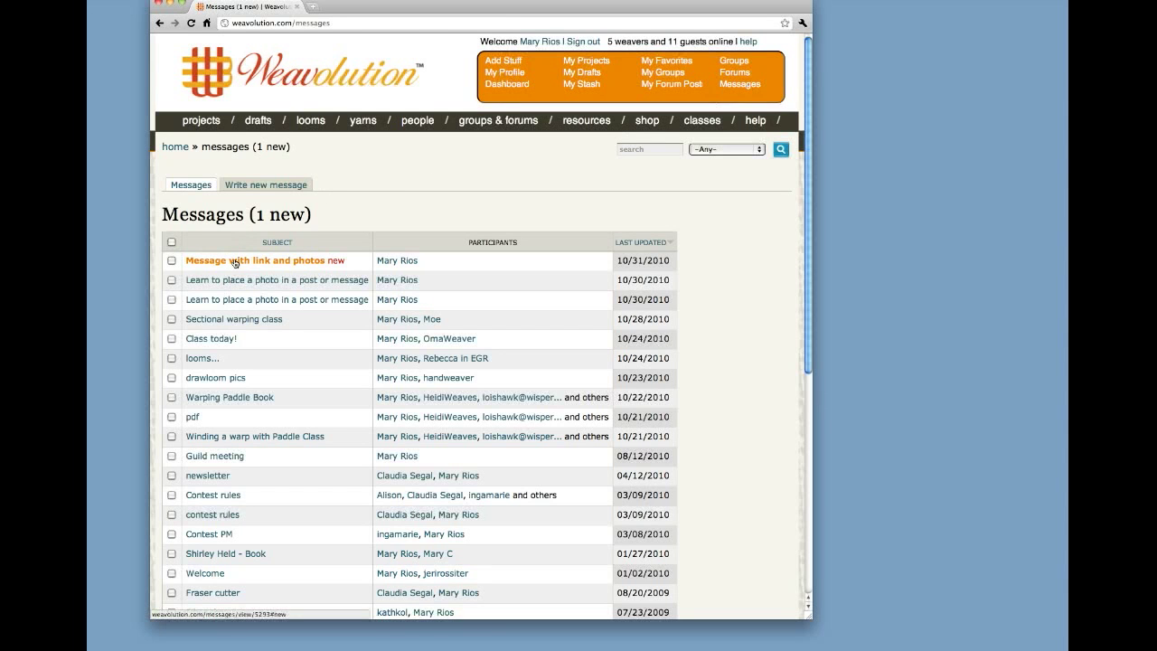
pyautogui.click(235, 262)
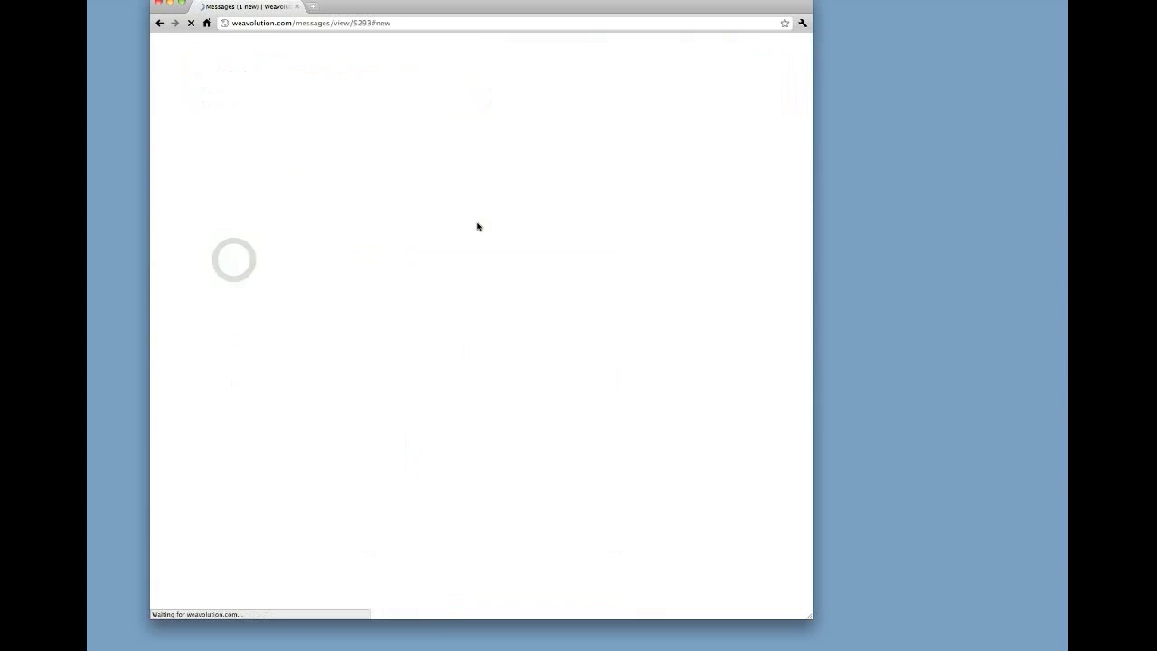
pyautogui.scroll(3, 718, 235)
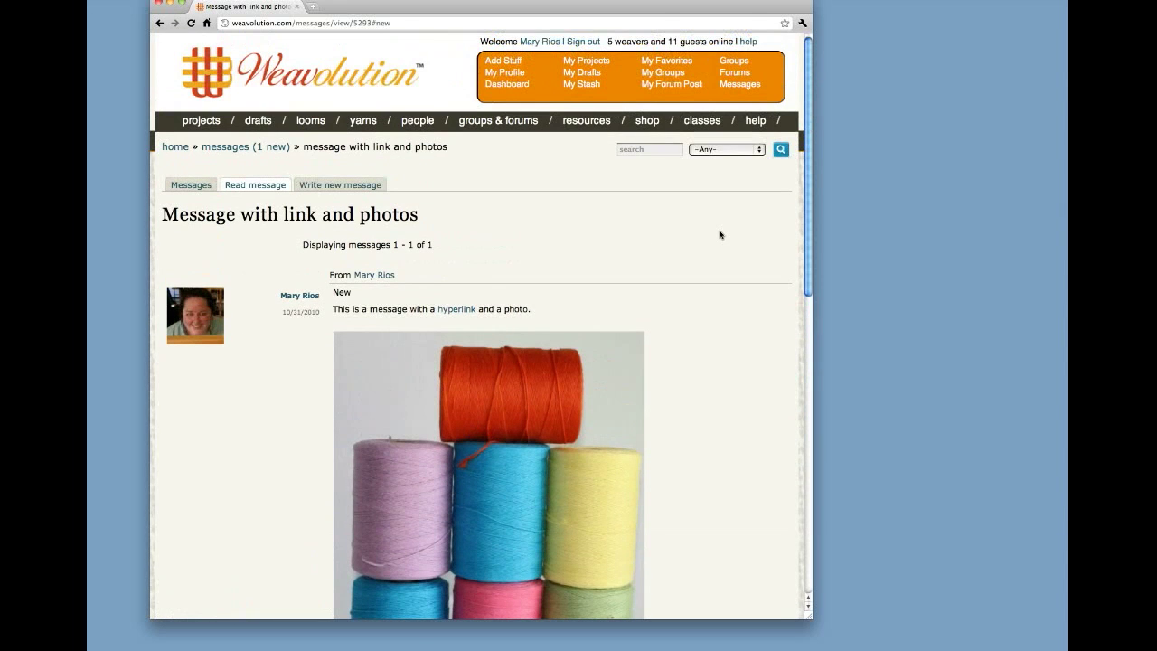
# Follow the message's hyperlink to test it, close the linked page and look over the photo in the message
pyautogui.click(455, 310)
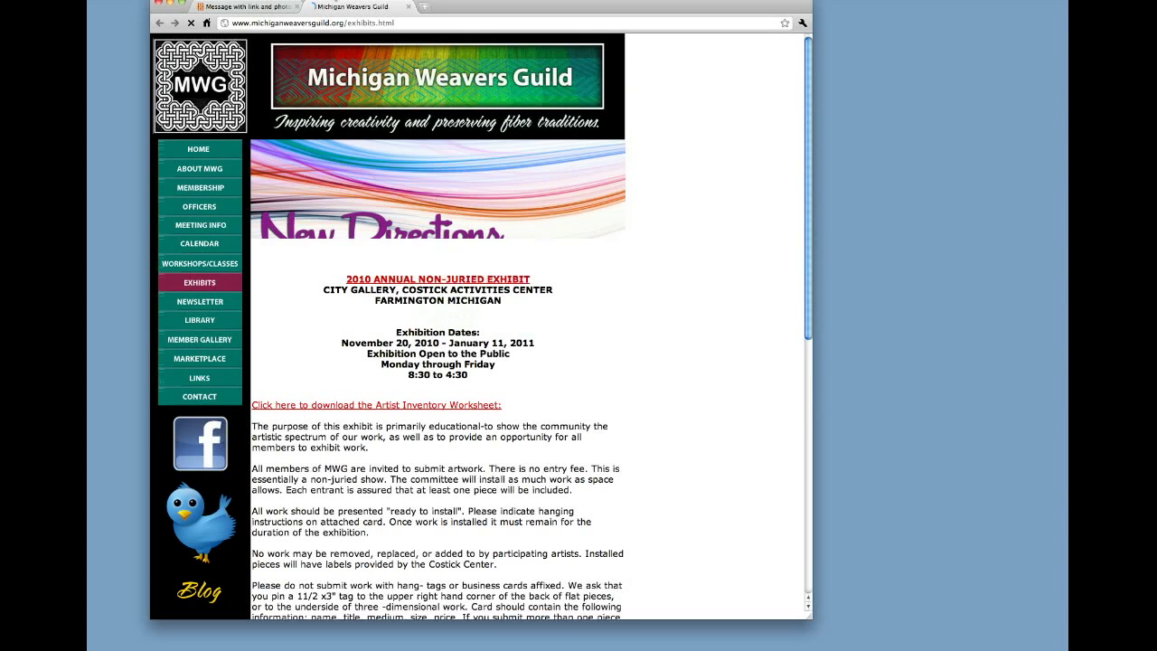
pyautogui.moveTo(352, 6); pyautogui.dragTo(883, 75)
pyautogui.click(540, 63)
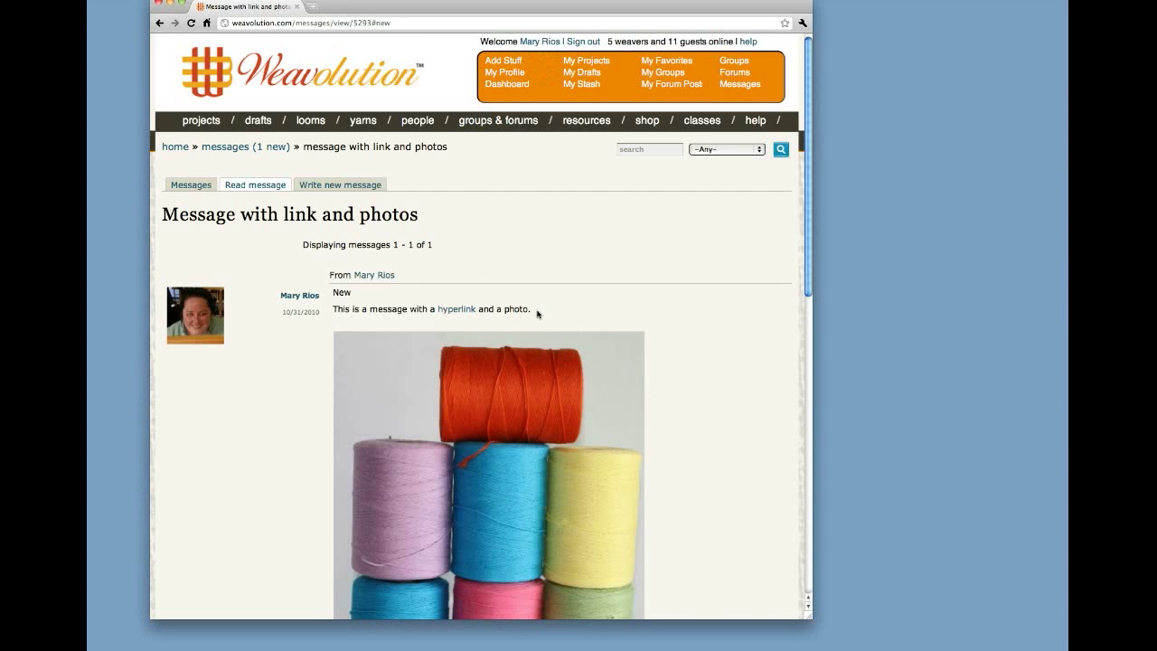
pyautogui.scroll(-5, 710, 389)
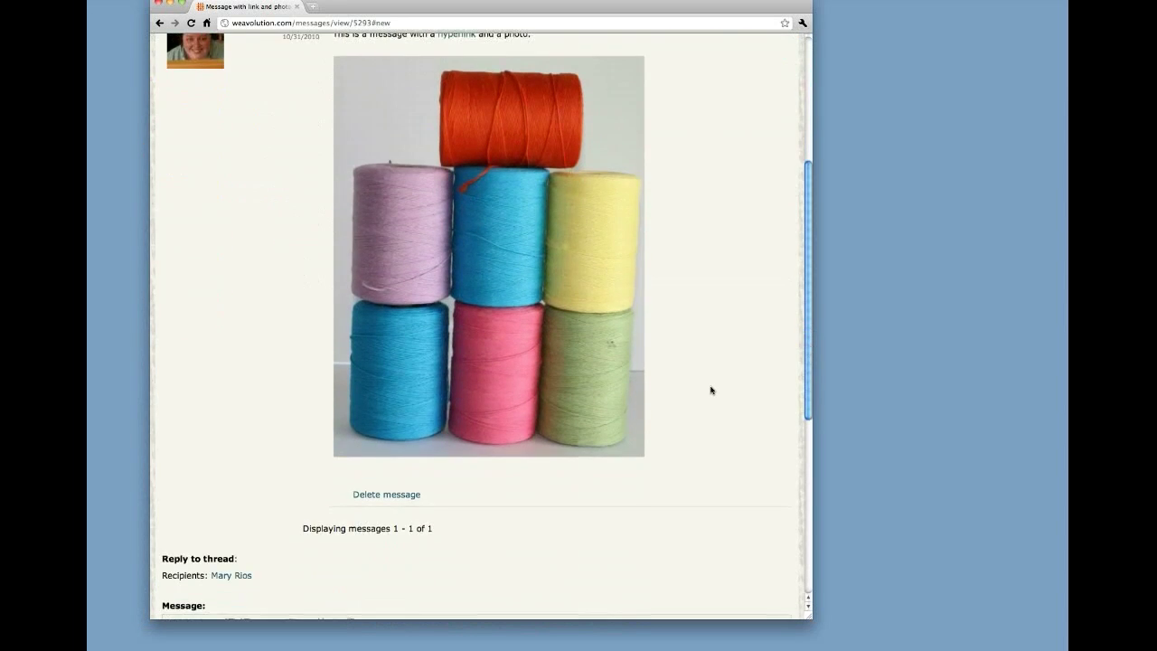
pyautogui.scroll(5, 711, 390)
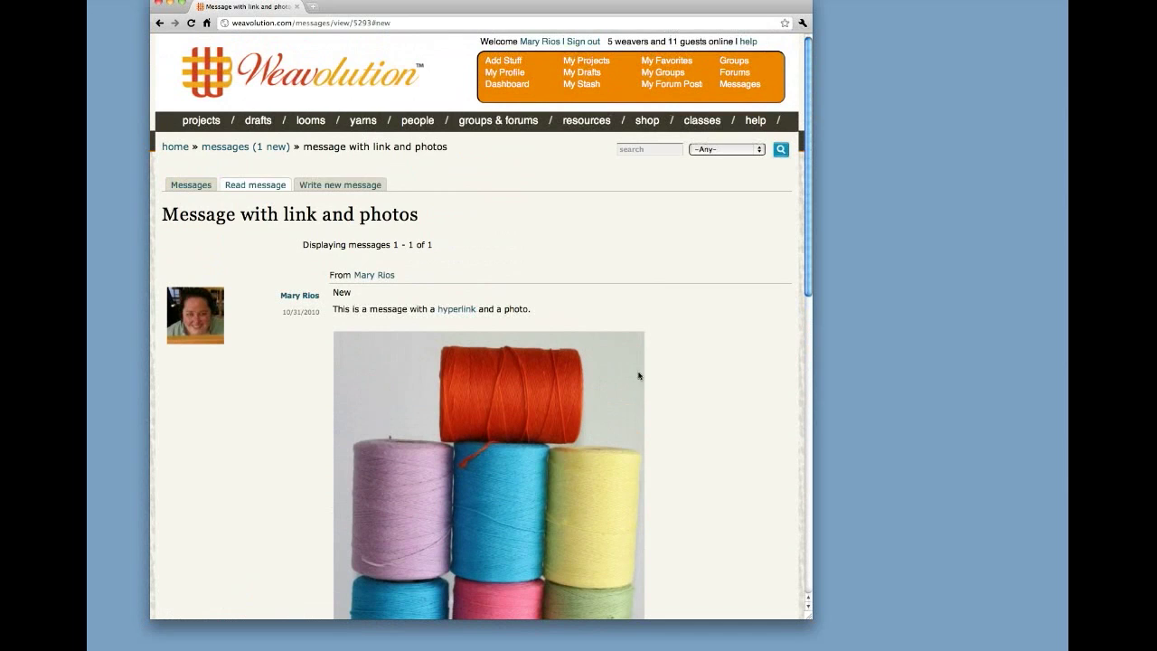